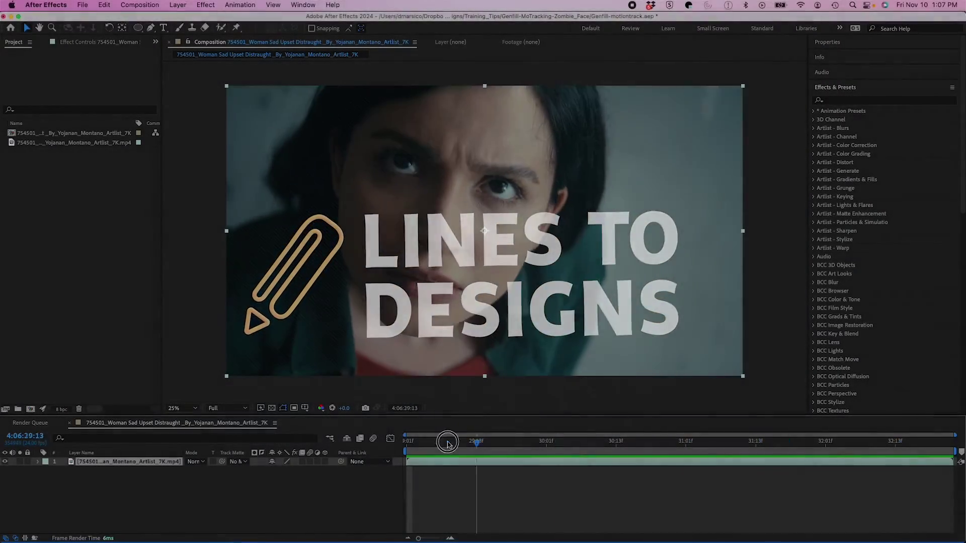
Move to frame 4:06:29:01, deselect the layer, and queue that frame as a Photoshop still.
drag(448, 445, 232, 454)
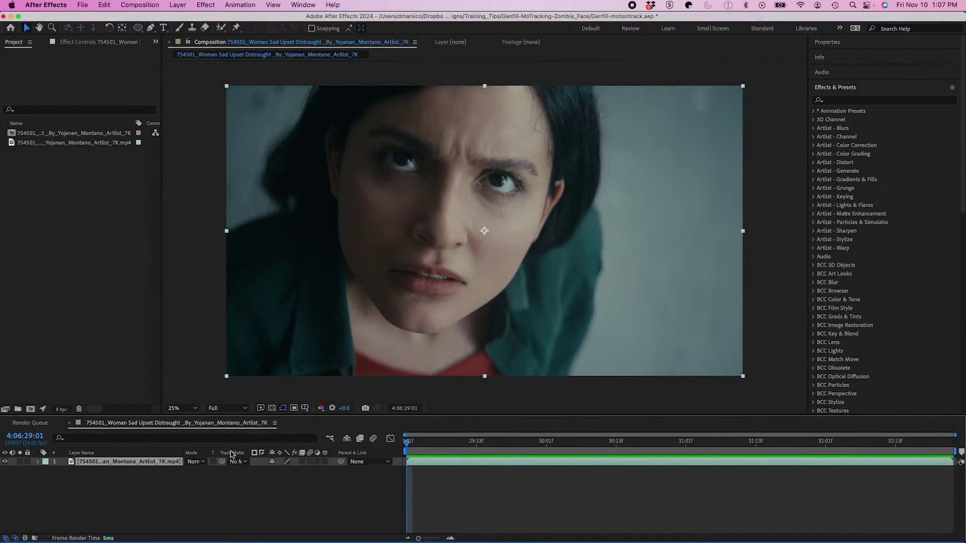
click(181, 503)
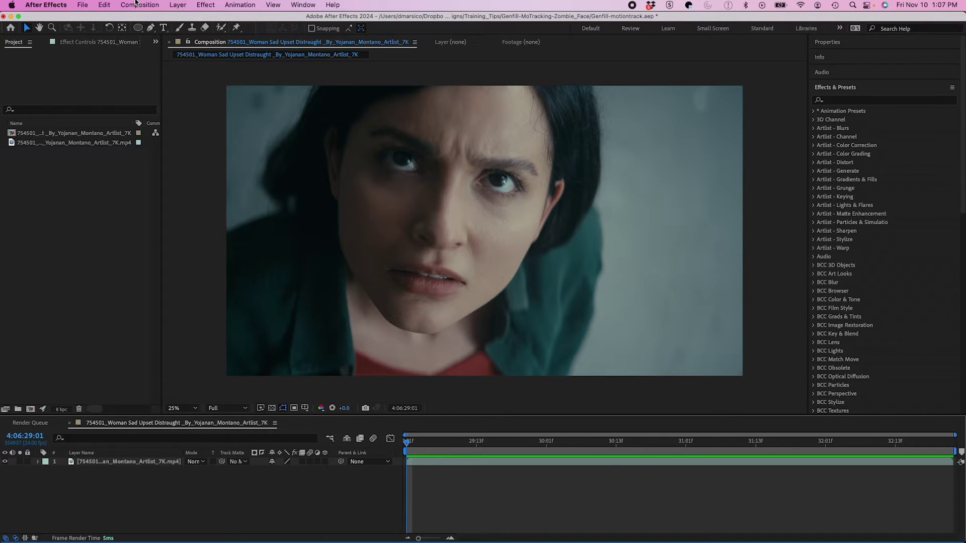
click(136, 3)
mouse_move(282, 136)
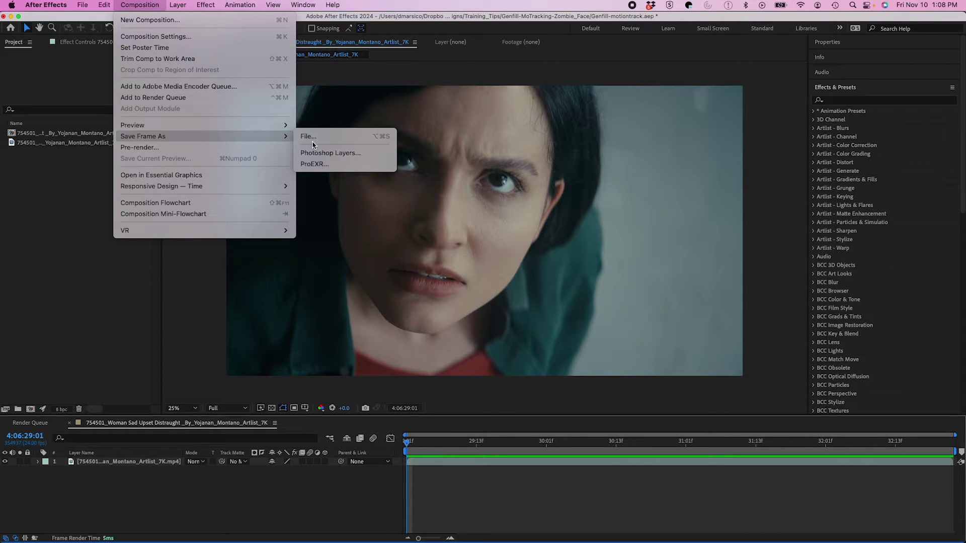
click(314, 136)
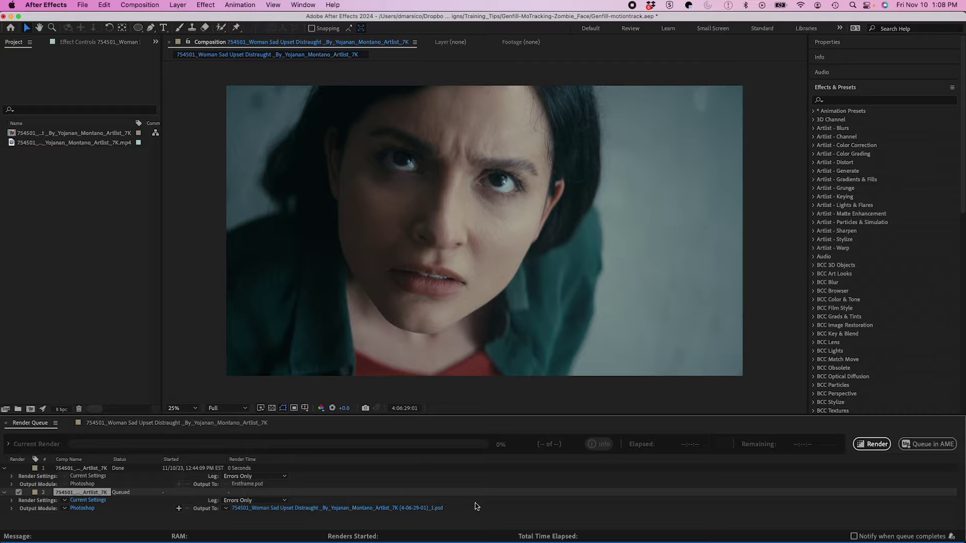
Render the frame to a PSD, close Photoshop's timeline panel, and unlock the background layer.
click(862, 444)
right_click(42, 472)
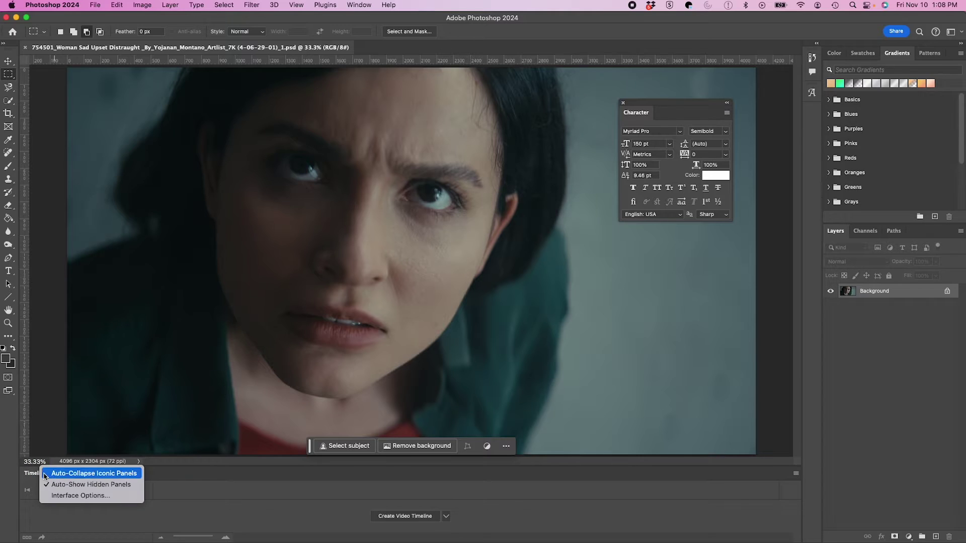
click(220, 491)
right_click(47, 473)
click(61, 479)
click(946, 291)
In Select and Mask, select just both irises with a size-53 brush.
click(409, 31)
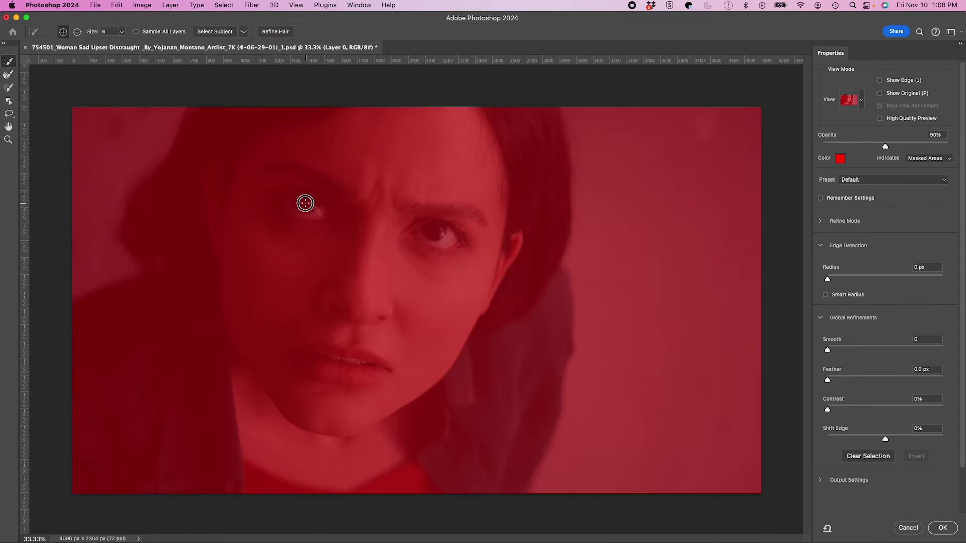
drag(306, 202, 309, 208)
alt+click(419, 239)
click(121, 31)
drag(119, 49, 133, 49)
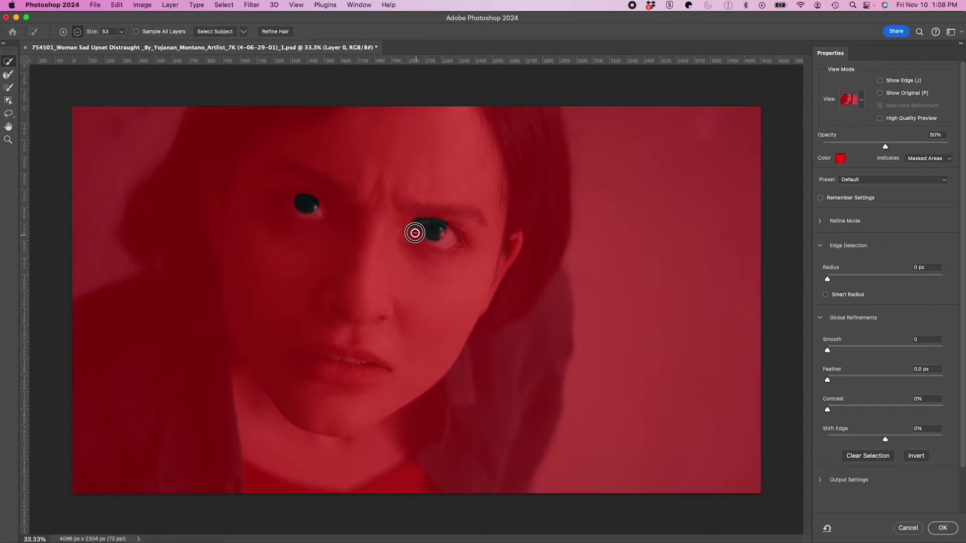
mouse_move(414, 231)
mouse_down()
mouse_move(423, 216)
mouse_move(435, 232)
mouse_up()
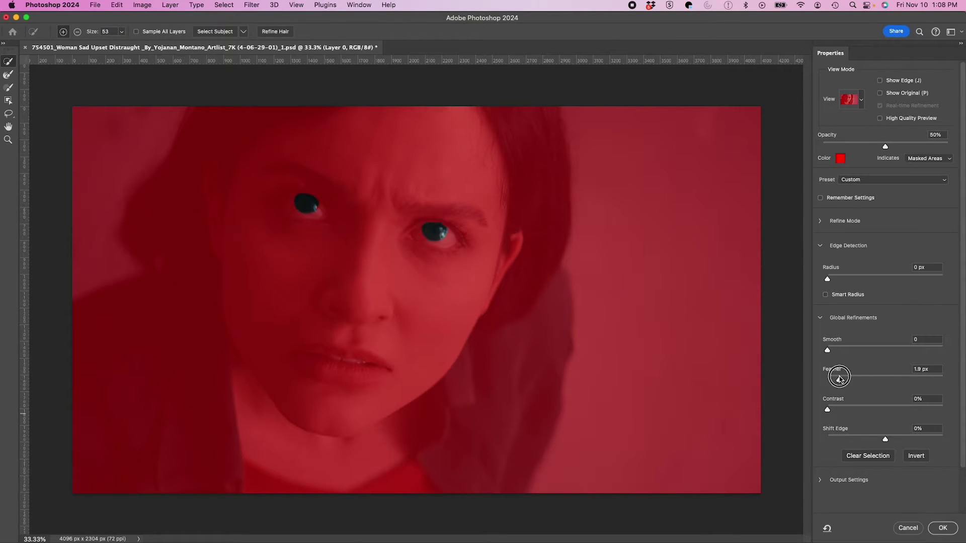
click(942, 527)
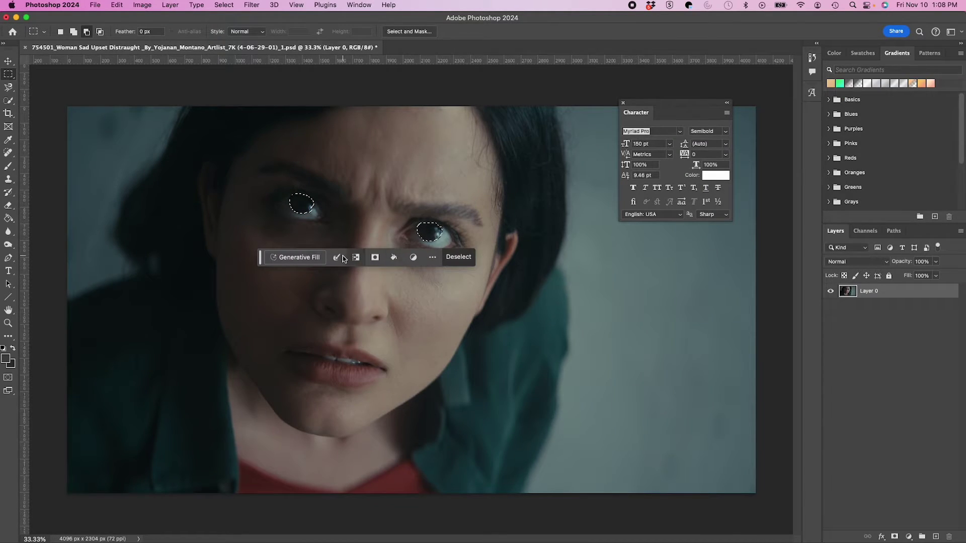
Expand the iris selection by 5 px and generate 'pearl white zombie scary eyes'.
click(360, 257)
click(356, 298)
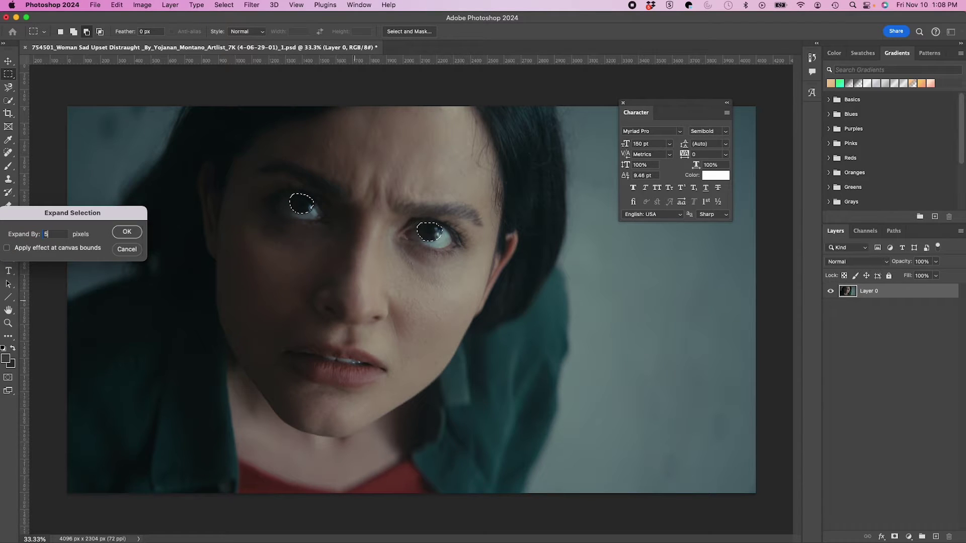
key(Return)
click(357, 256)
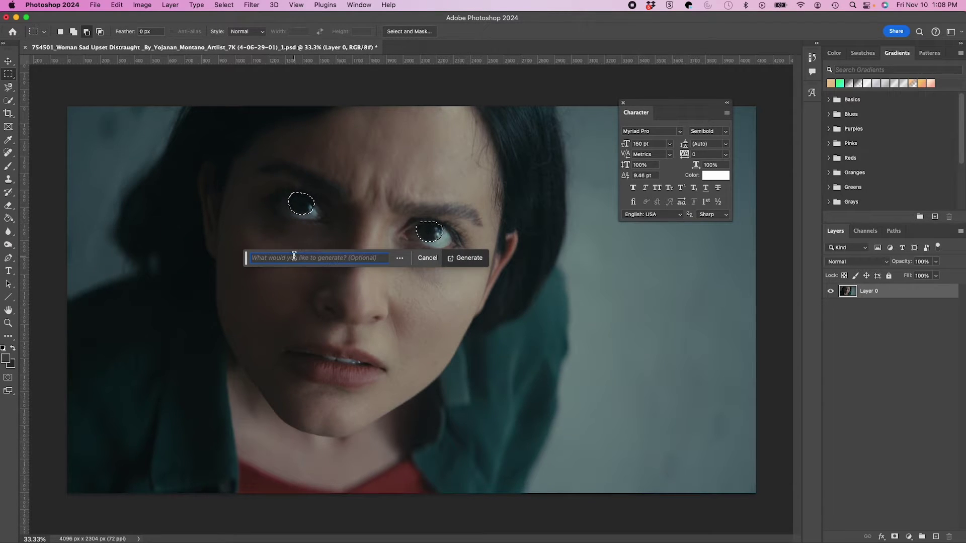
text(pr)
text(al)
key(BackSpace)
text(rl whi)
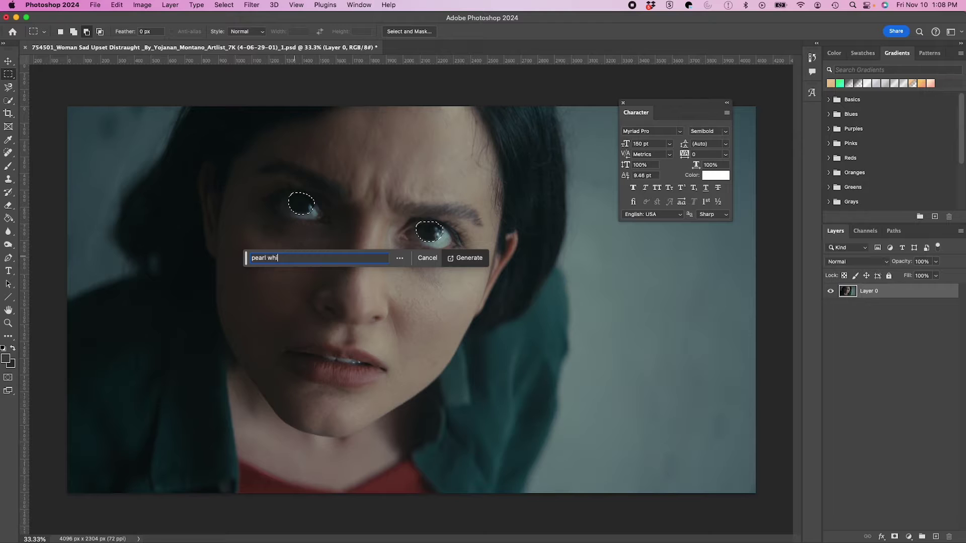
text(te zombie scary eyes)
key(Return)
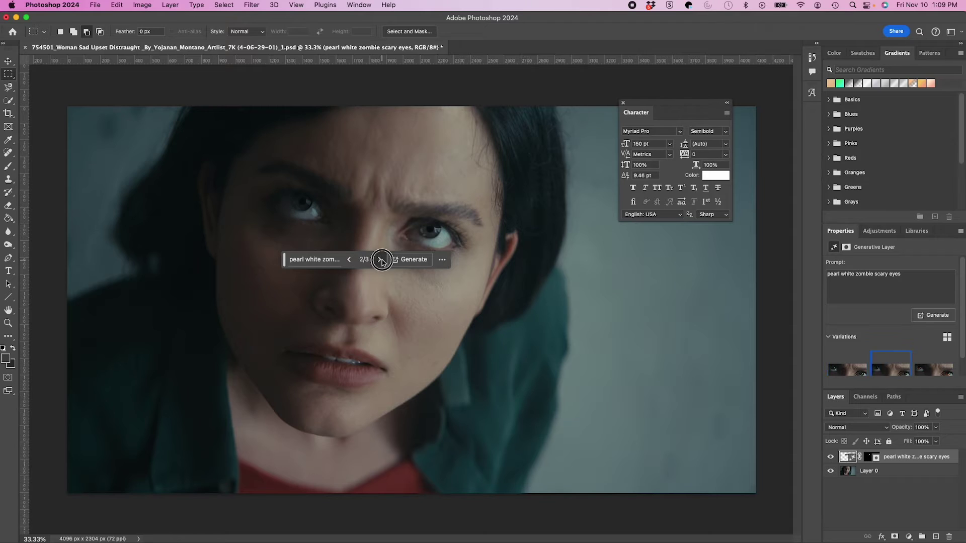
Browse the generated eye variations, generating more, and settle on the next one.
click(380, 260)
click(380, 260)
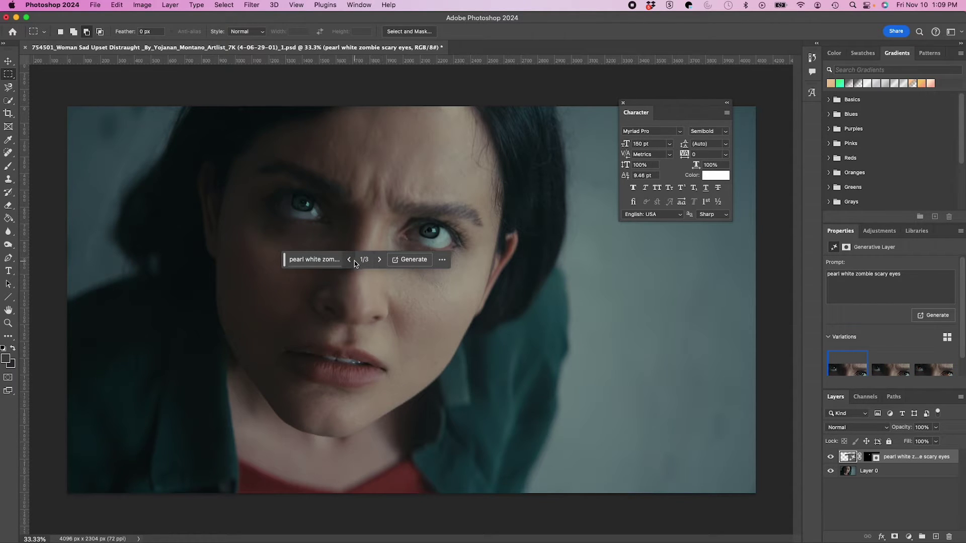
click(410, 260)
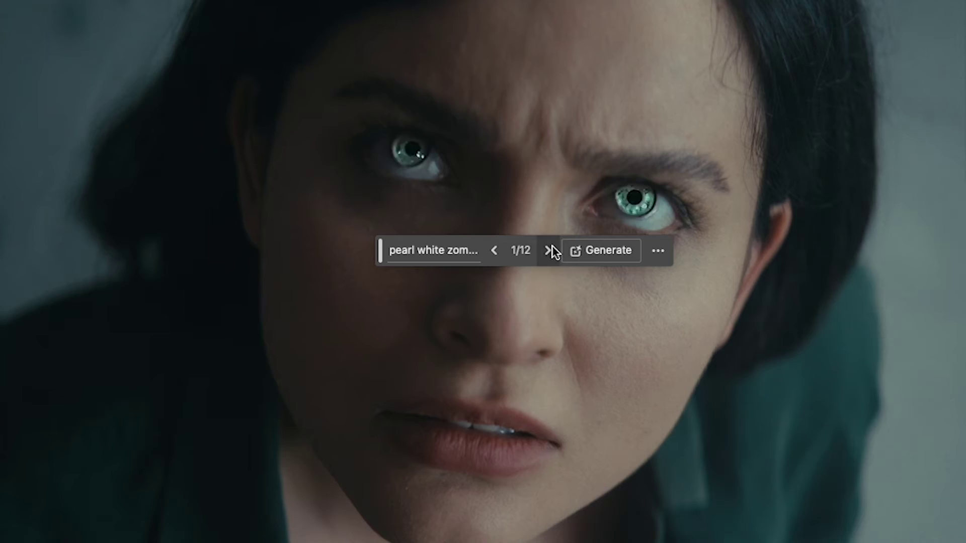
click(381, 261)
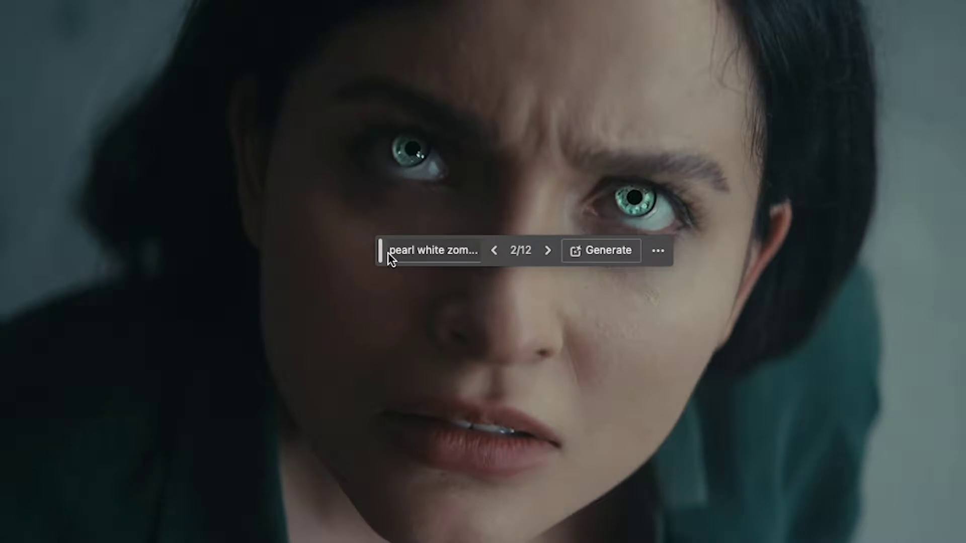
On Layer 0, Quick Select the cheek and forehead, excluding the right eye.
click(869, 471)
click(8, 100)
drag(431, 332, 401, 282)
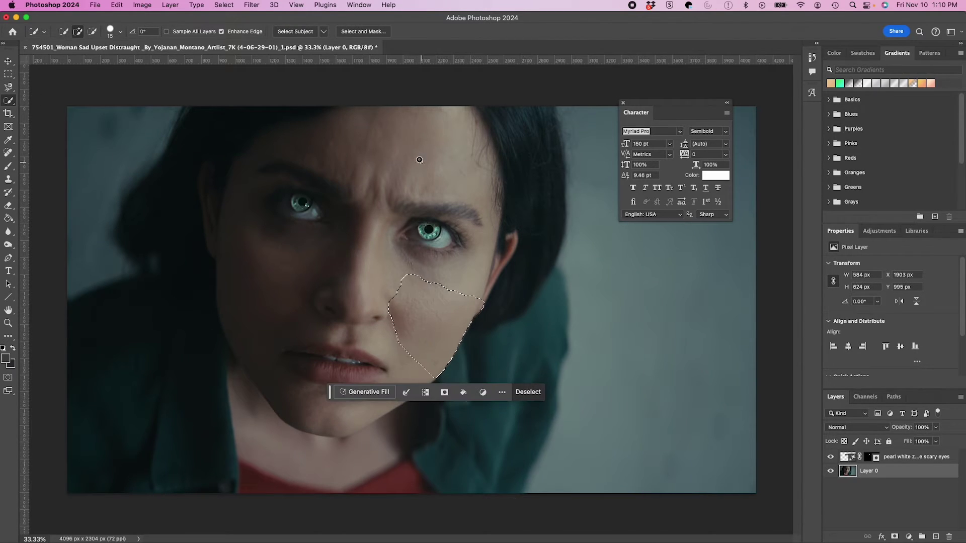
drag(420, 157, 392, 135)
mouse_move(434, 226)
mouse_down()
mouse_move(423, 240)
mouse_move(436, 209)
mouse_move(373, 318)
mouse_up()
Generate 'textured white scaley zombie skin rashes' and keep the first variation.
click(344, 412)
text(zombie skin rashes)
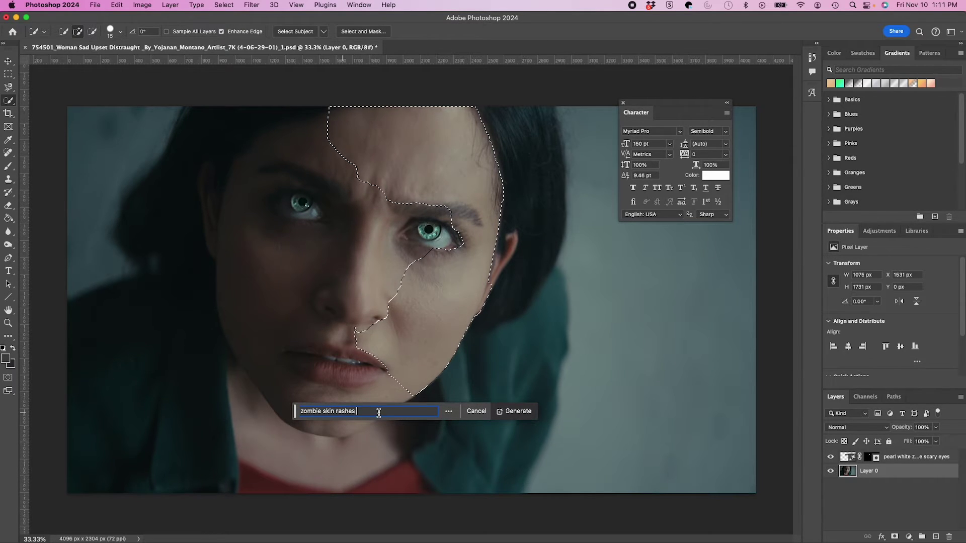
key(Up)
text(textured)
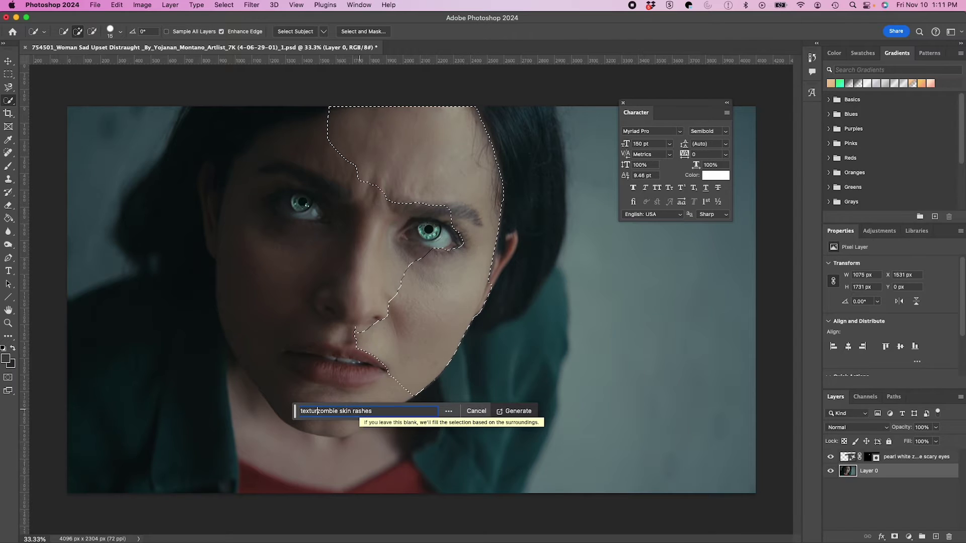
text(white scaley)
key(Return)
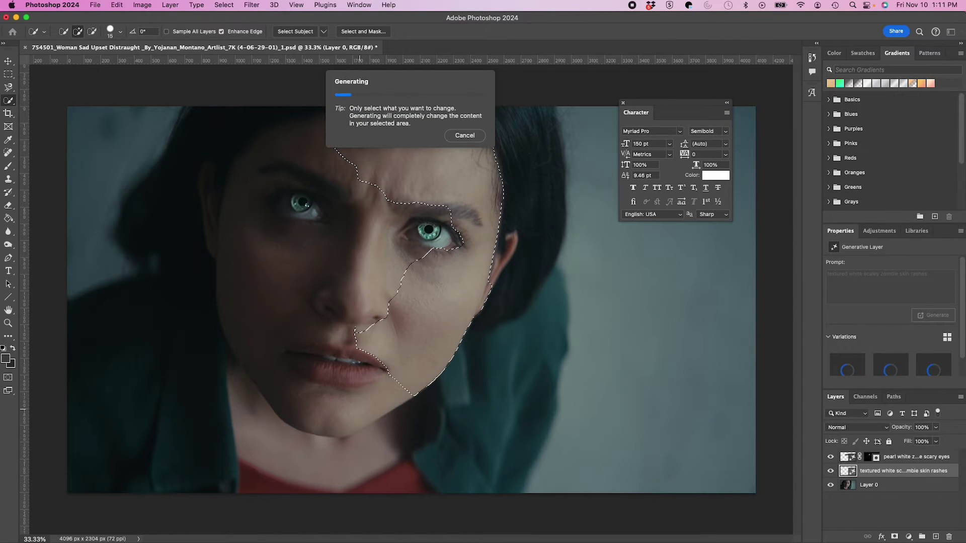
click(426, 417)
click(426, 417)
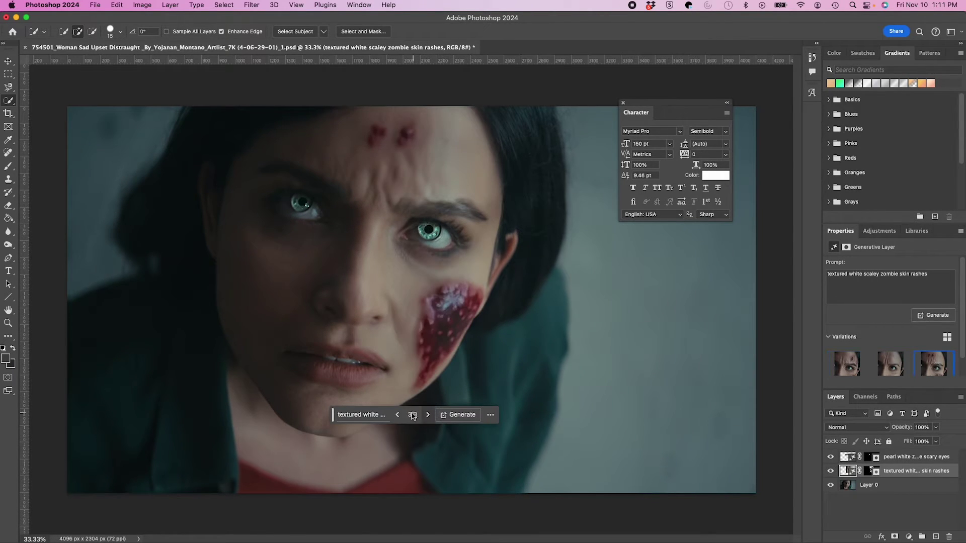
click(397, 415)
click(398, 416)
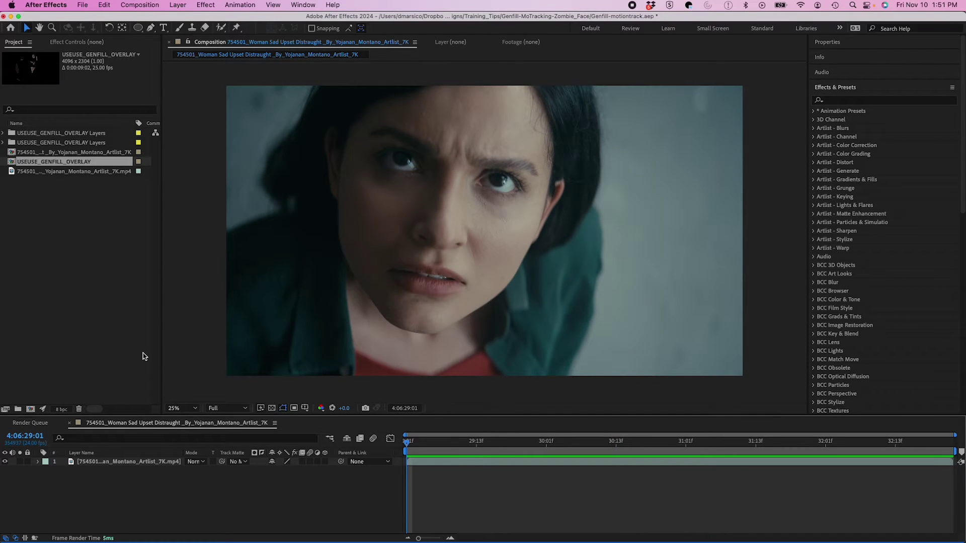
Add USEUSE_GENFILL_OVERLAY above the footage, open it, and select the six layers bite through Eyes.
drag(68, 158, 121, 460)
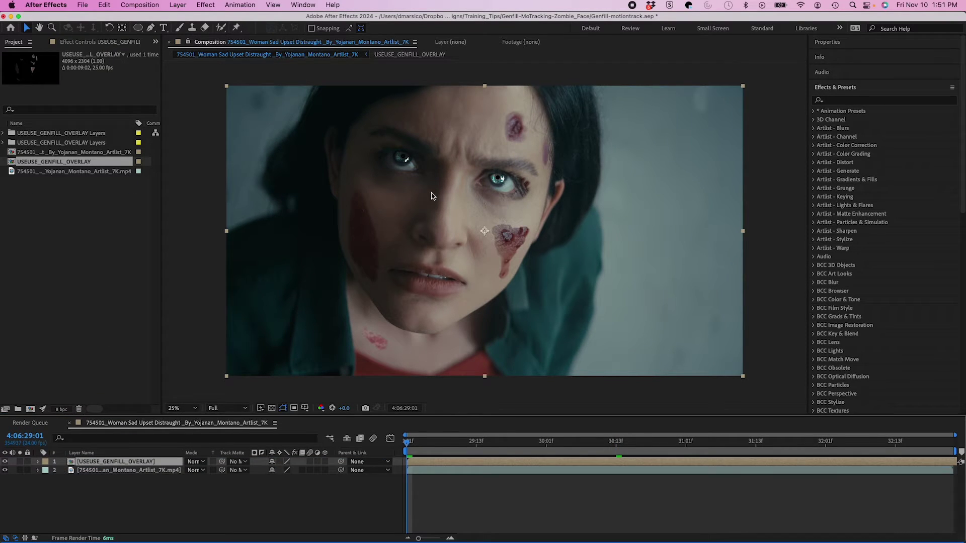
double_click(103, 462)
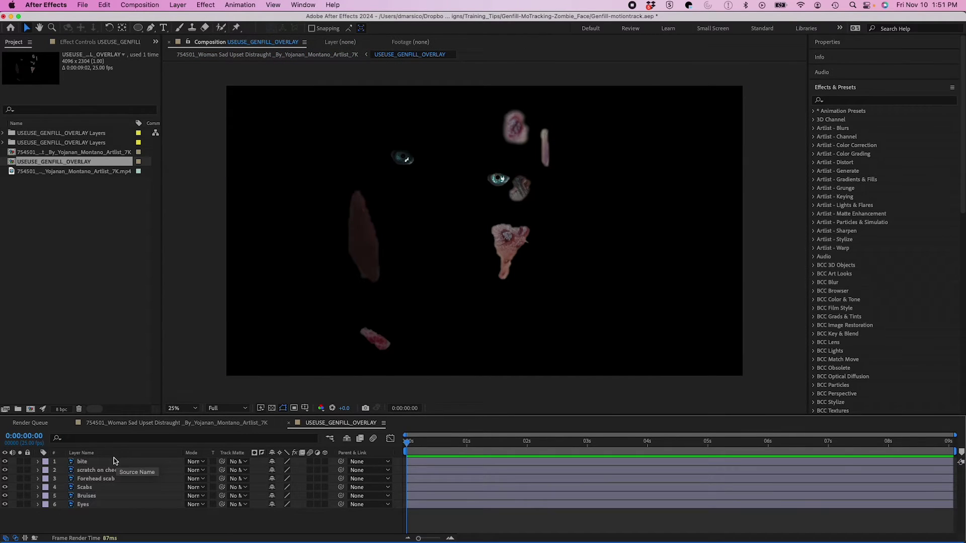
click(116, 461)
shift+click(99, 504)
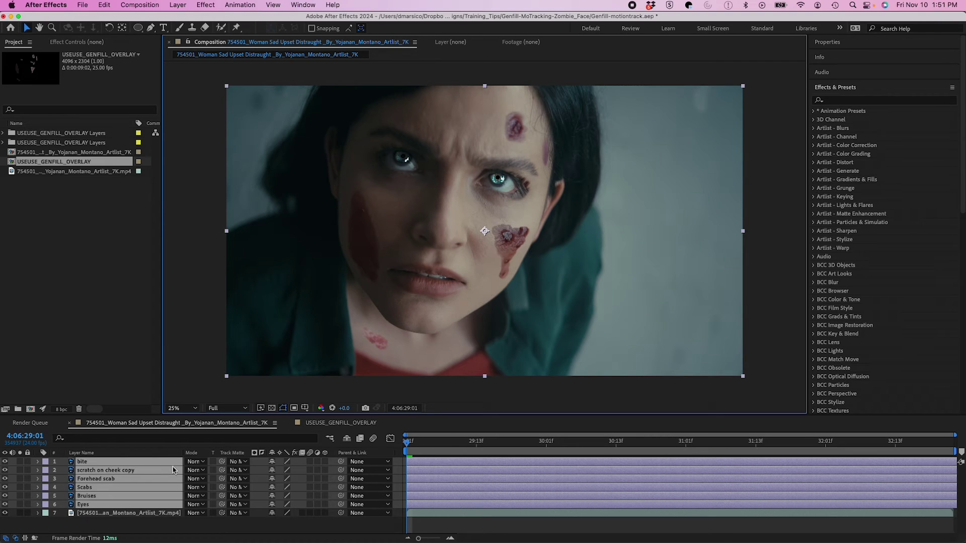
Give the bite and scratch on cheek copy layers a darkening blend mode.
click(151, 462)
click(199, 462)
click(157, 463)
shift+click(101, 505)
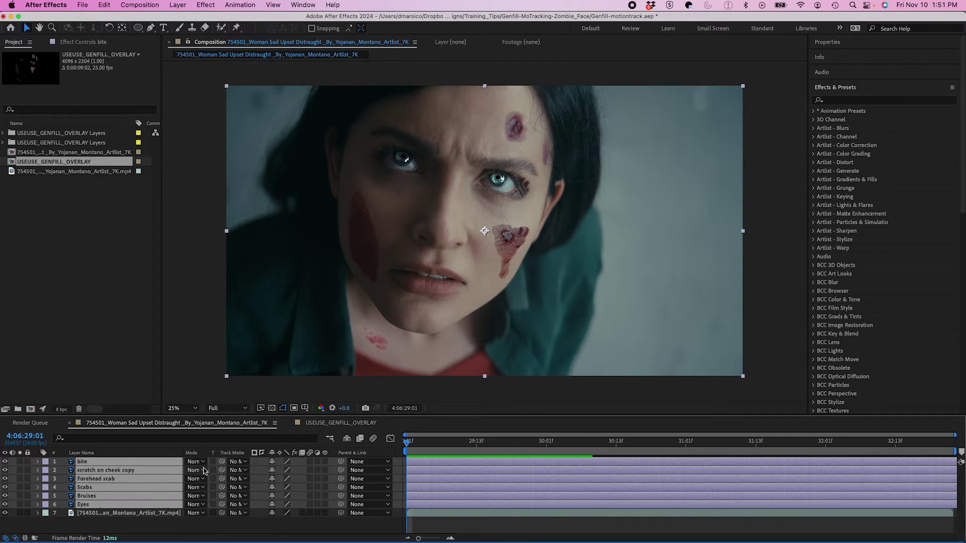
super+click(118, 506)
click(196, 462)
click(220, 276)
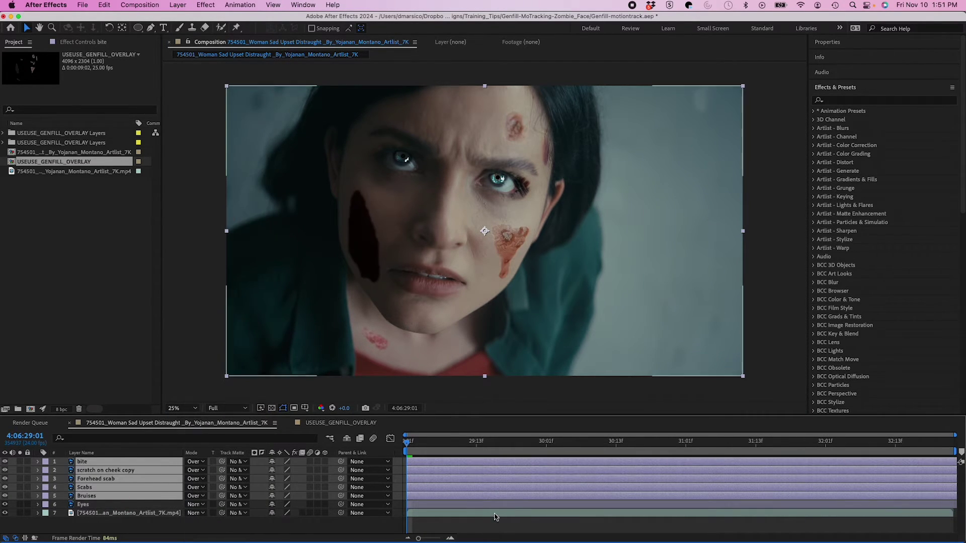
key(super+z)
click(495, 514)
click(152, 462)
click(196, 462)
click(130, 459)
click(195, 462)
click(145, 436)
key(shift+equal)
key(shift+equal)
key(shift+equal)
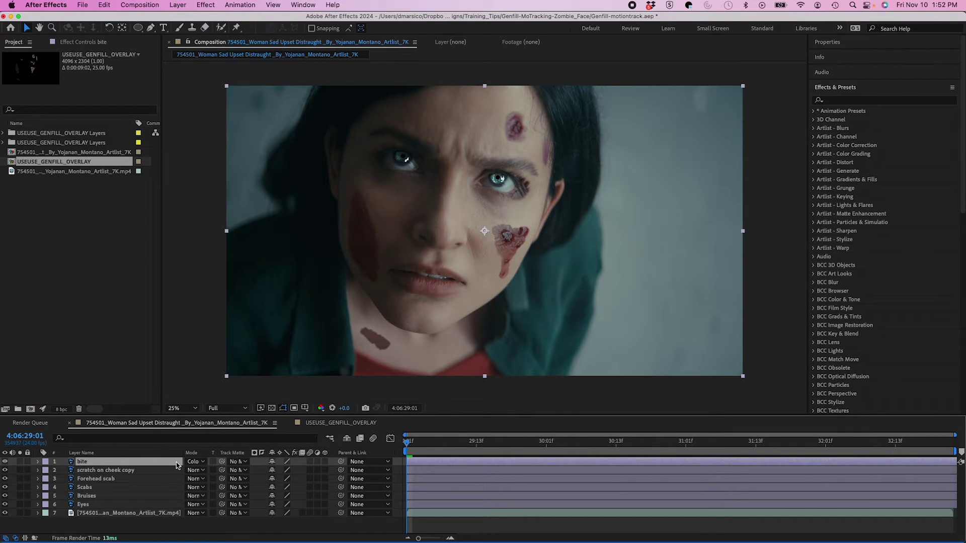
click(139, 471)
Set the Forehead scab, Scabs and Bruises layers to Overlay.
click(132, 479)
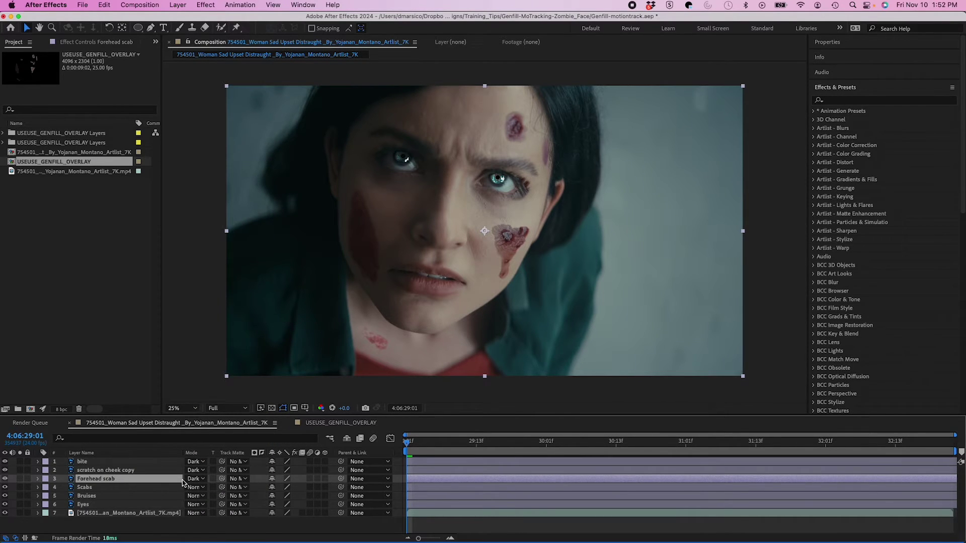
click(194, 479)
click(223, 278)
click(130, 487)
click(195, 487)
click(222, 279)
click(130, 496)
click(196, 496)
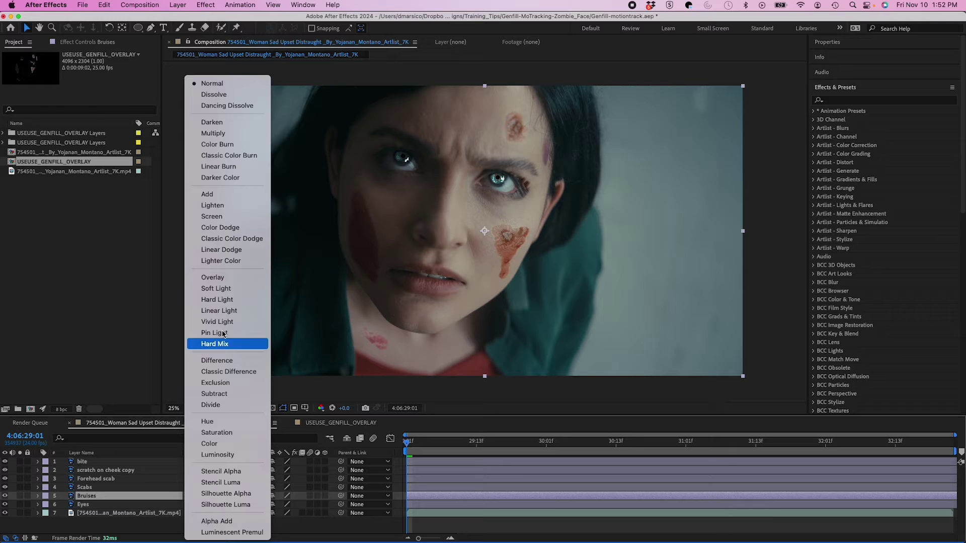
click(222, 279)
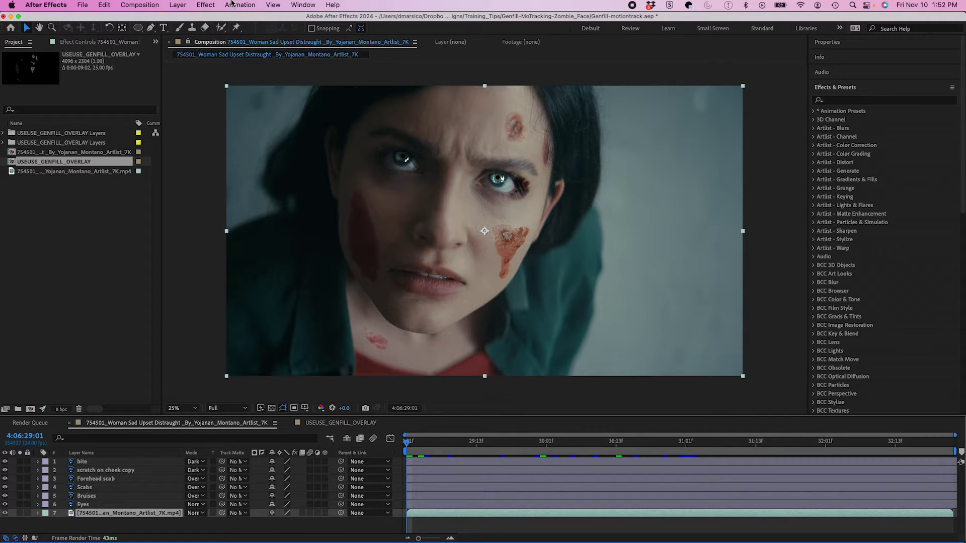
Apply Track in Boris FX Mocha to the face video, launch Mocha AE, and rewind to the first frame.
click(232, 5)
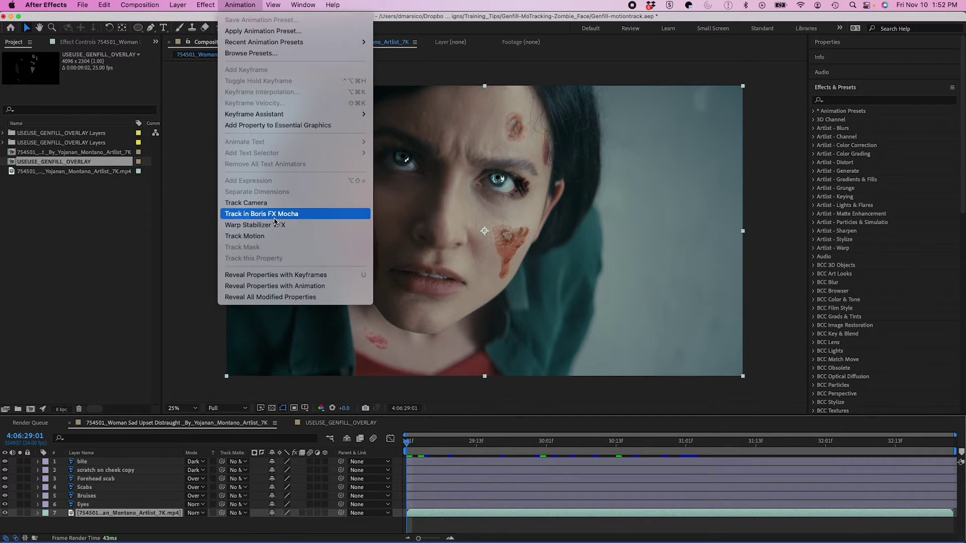
click(274, 215)
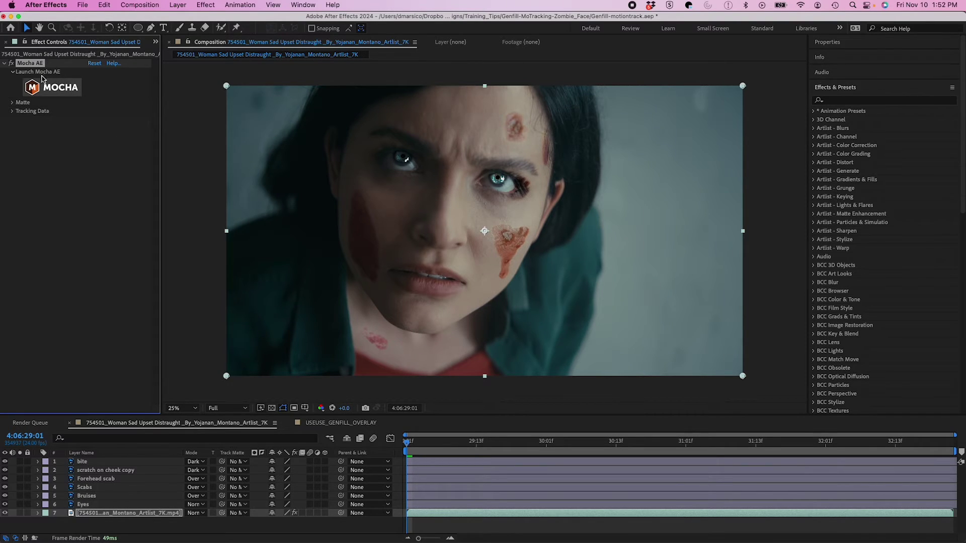
click(53, 89)
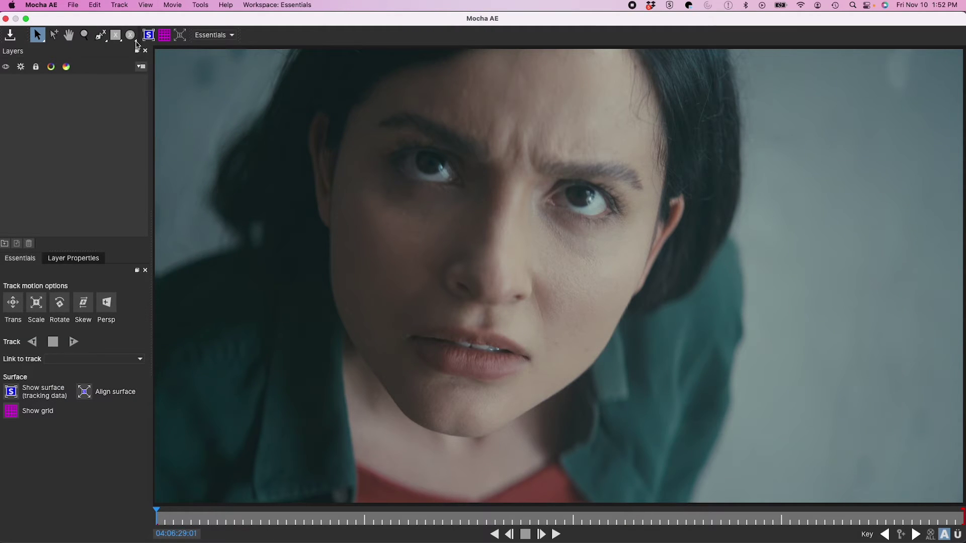
drag(398, 509, 157, 510)
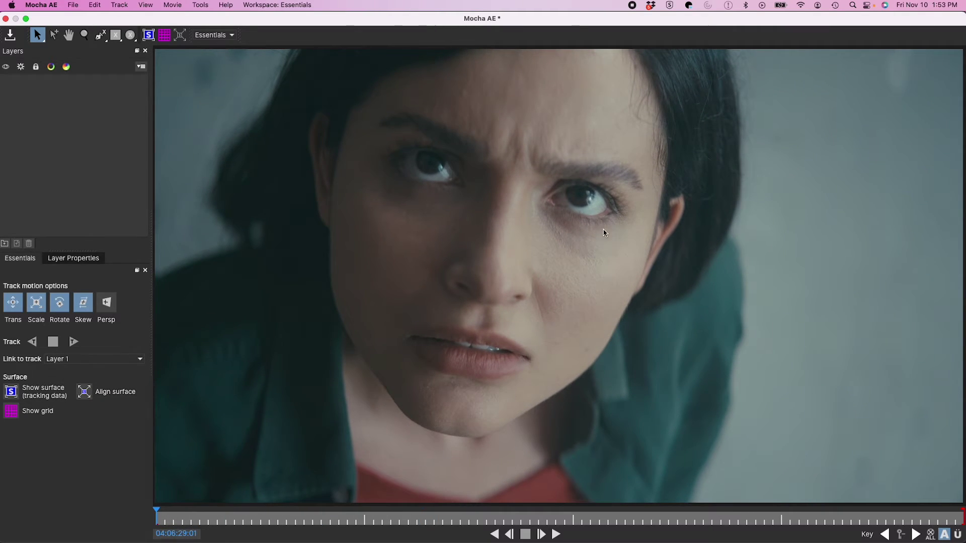
click(101, 36)
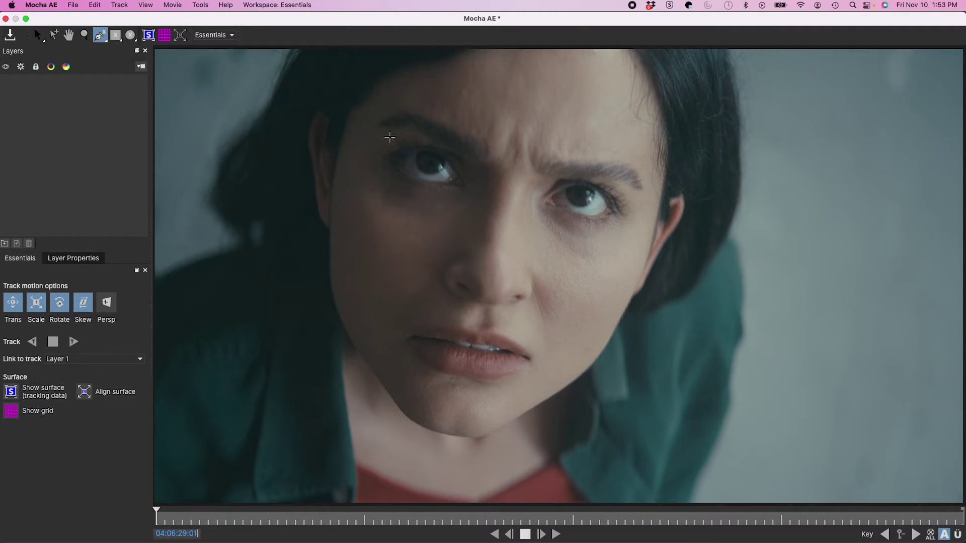
Draw a closed X-spline around both eyes from brow to under-eye.
click(382, 153)
click(440, 140)
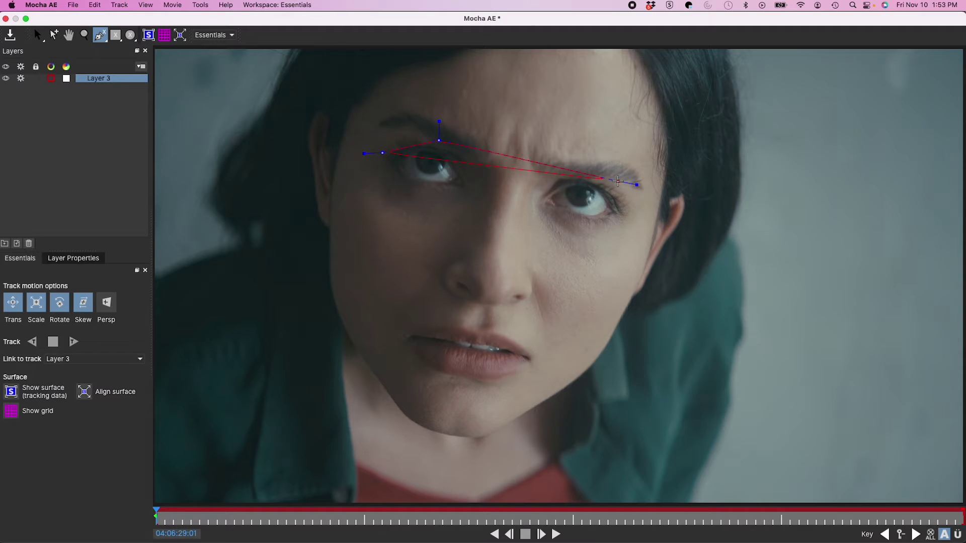
click(618, 181)
click(629, 221)
click(396, 180)
click(388, 171)
right_click(388, 169)
right_click(387, 167)
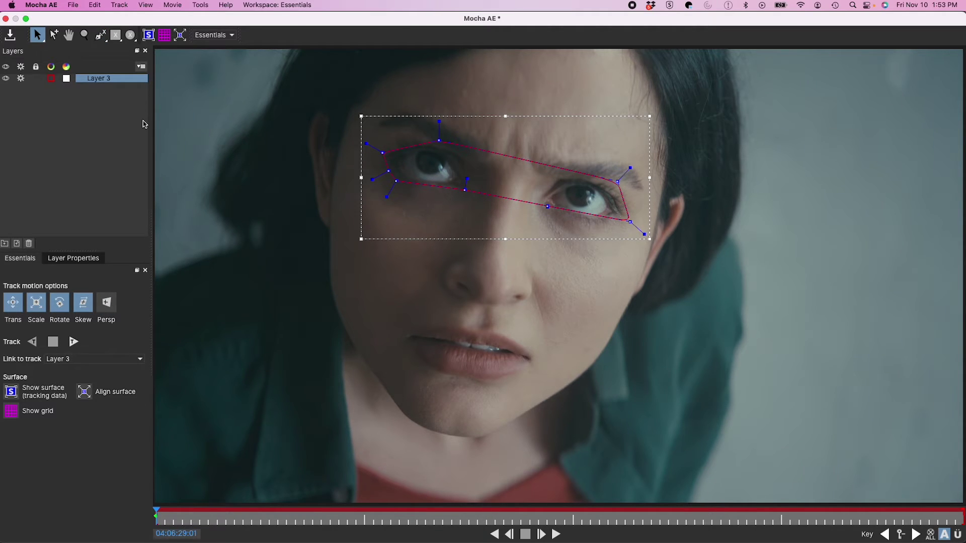
Enable Persp, show and align the surface, then track the eye shape forward.
click(105, 305)
click(12, 392)
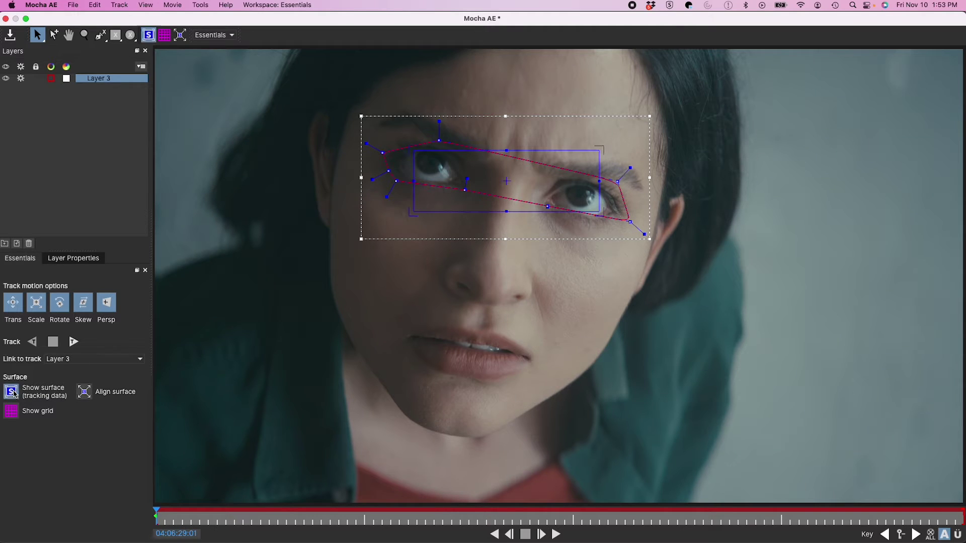
click(84, 392)
click(76, 349)
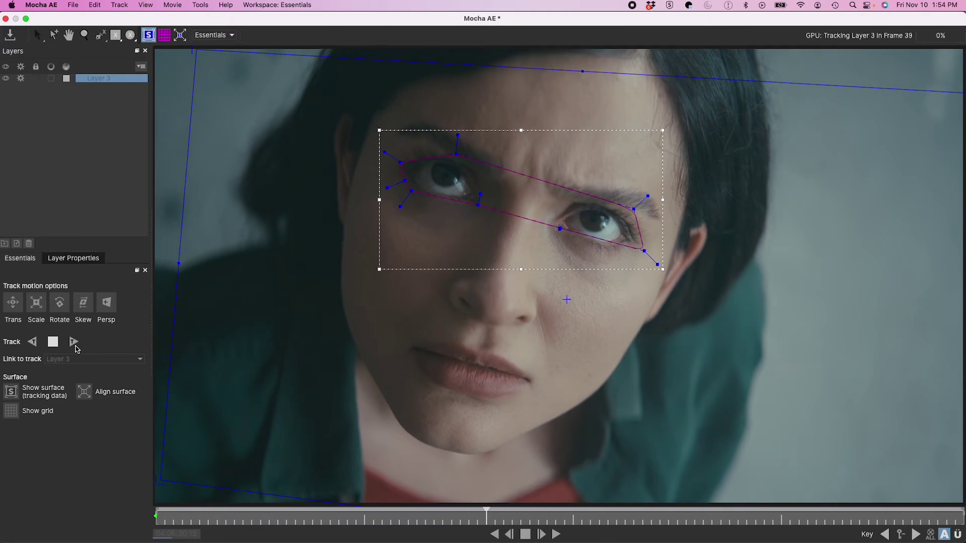
drag(518, 519, 264, 537)
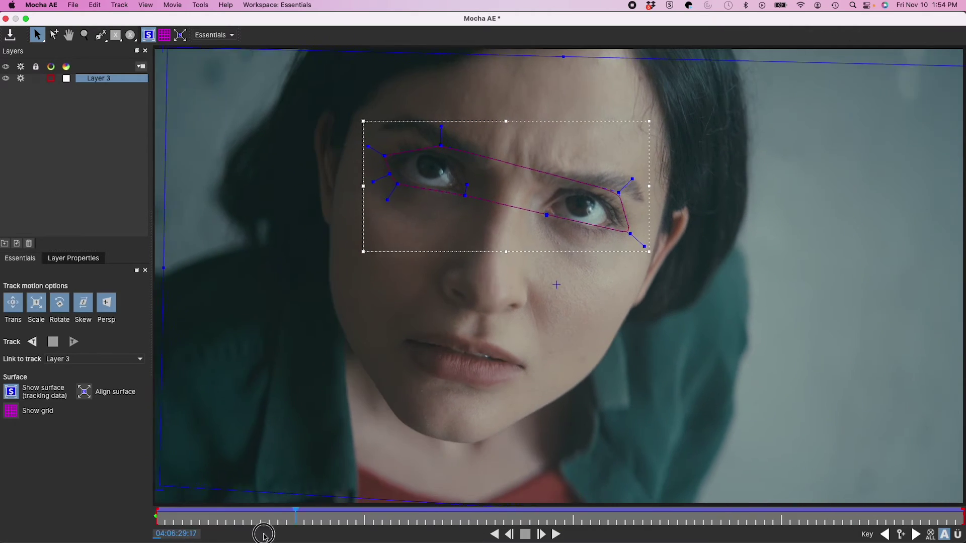
click(261, 517)
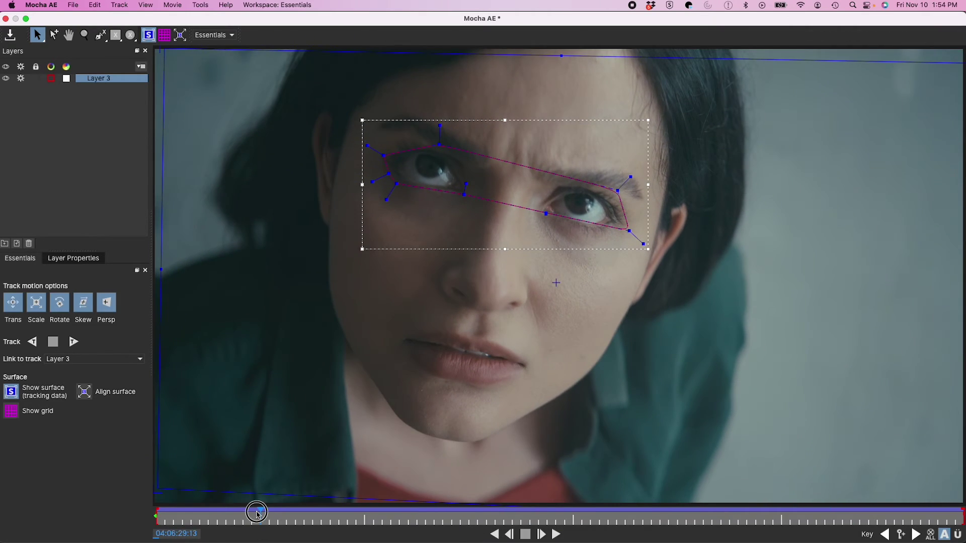
Rename the tracked layer to 'eyes'.
double_click(106, 79)
text(et)
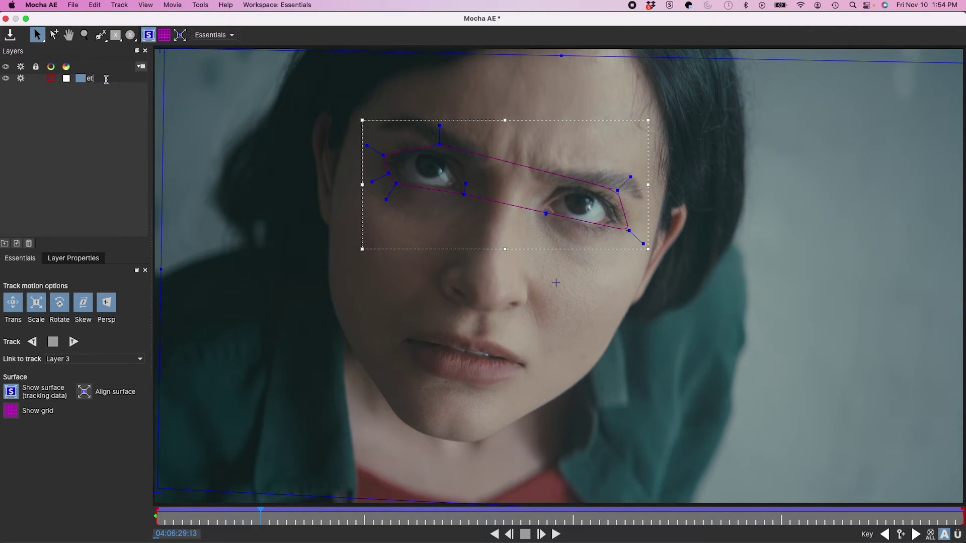
key(Return)
click(100, 35)
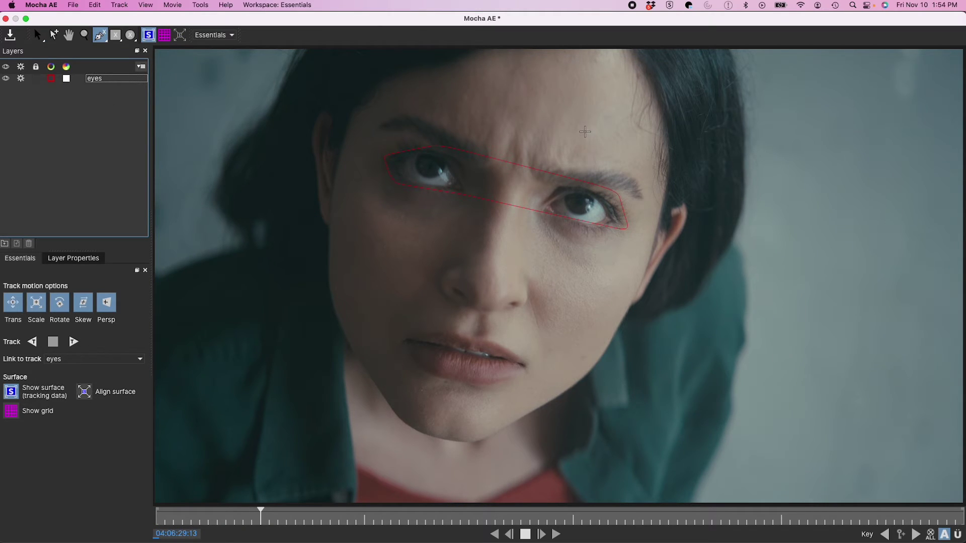
Draw a closed X-spline over the forehead above the eyebrow.
click(635, 80)
click(658, 112)
click(644, 130)
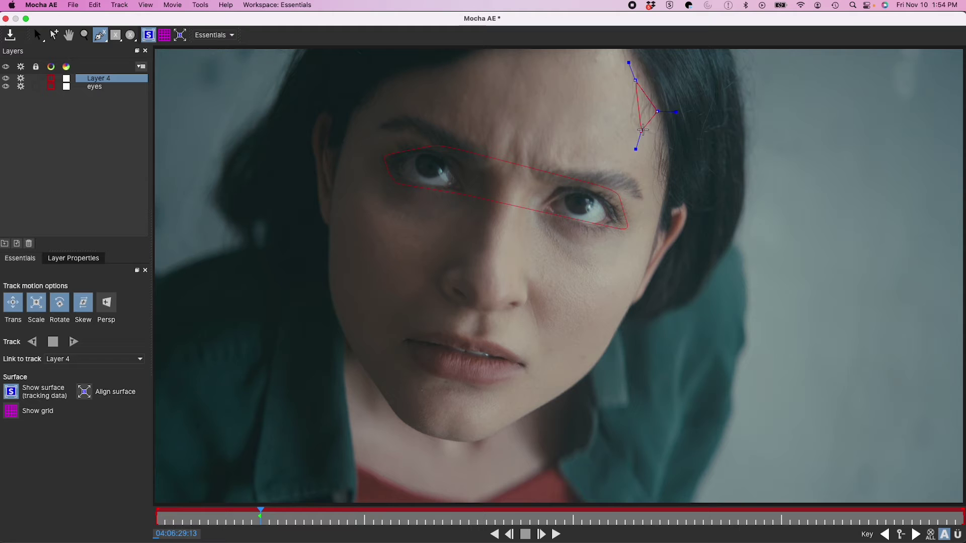
click(580, 174)
click(579, 95)
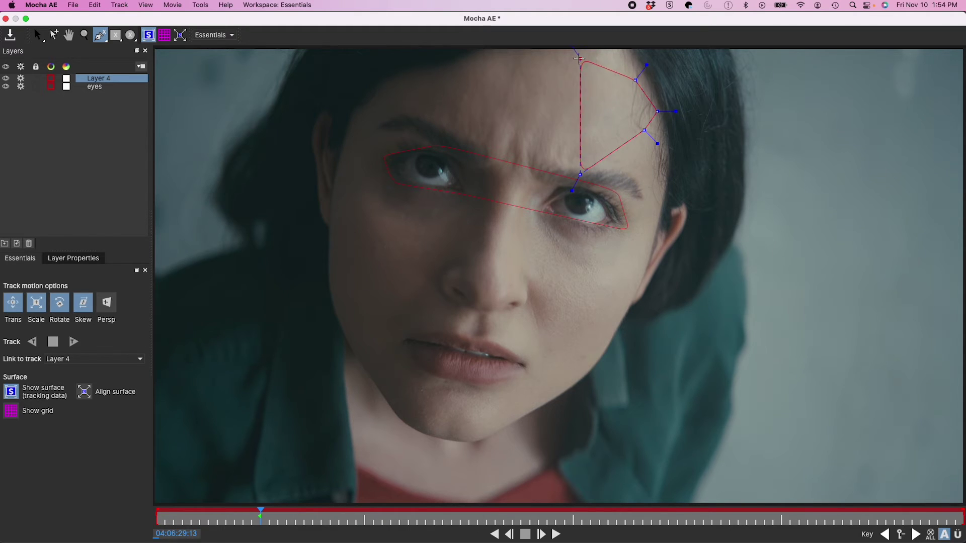
right_click(551, 56)
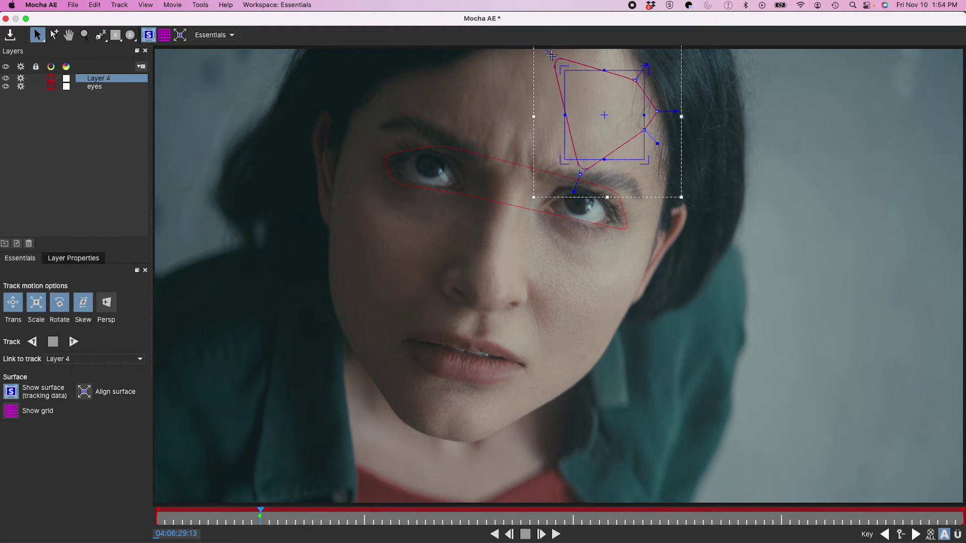
Align the forehead surface and track it forward, then track the cheek shape forward.
click(98, 394)
click(73, 342)
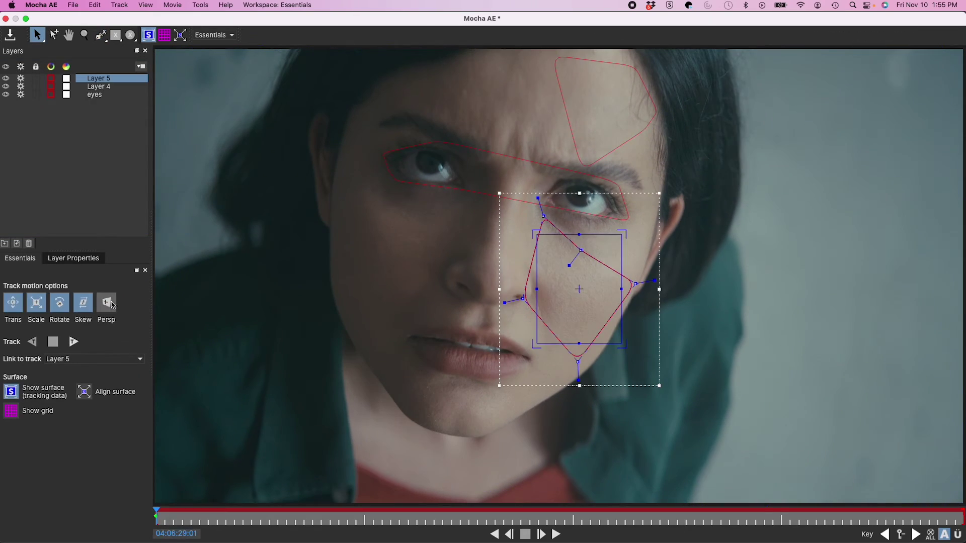
click(74, 342)
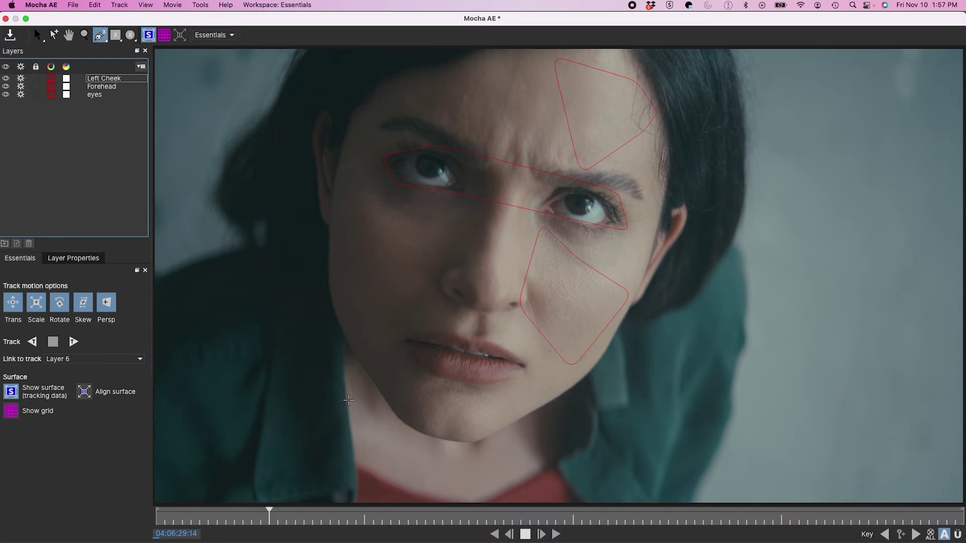
Draw a neck shape below the face, align its surface, and track it forward.
click(350, 401)
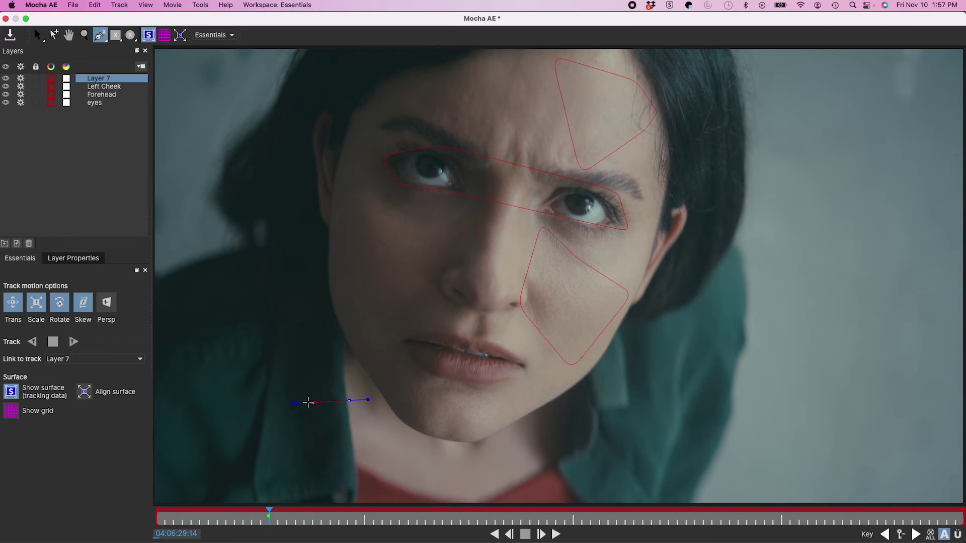
click(265, 407)
right_click(387, 473)
key(s)
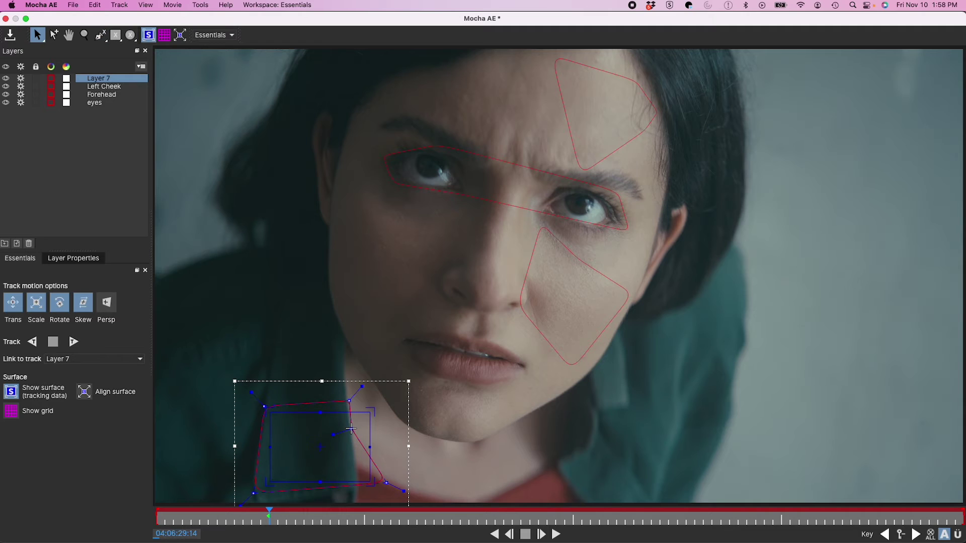
click(86, 394)
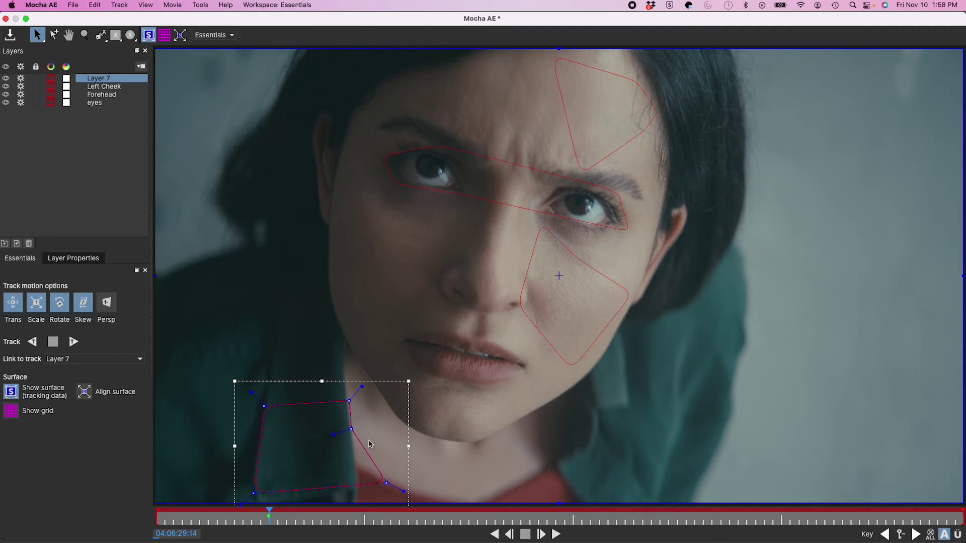
click(73, 343)
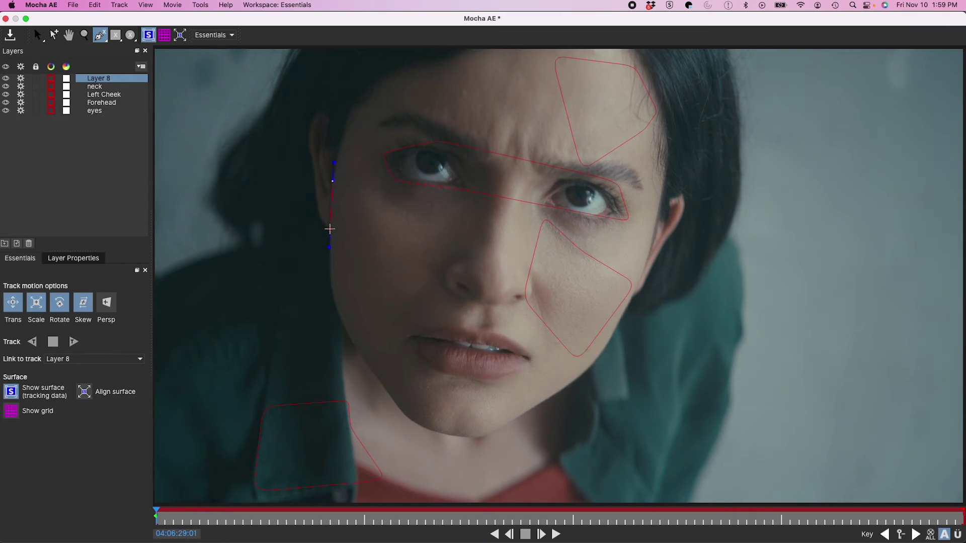
Draw and track a shape along the left side of the face, save, and close Mocha.
click(408, 340)
click(454, 283)
right_click(455, 283)
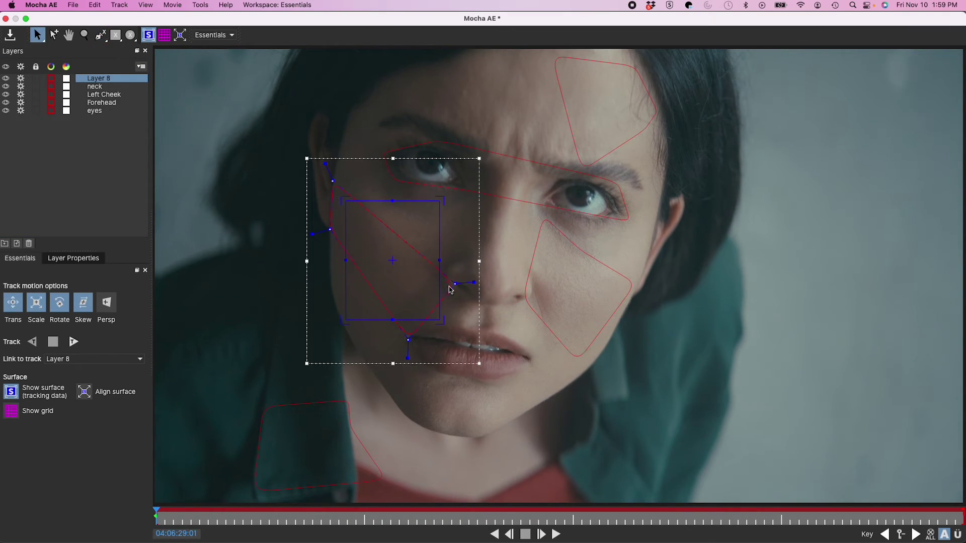
click(74, 343)
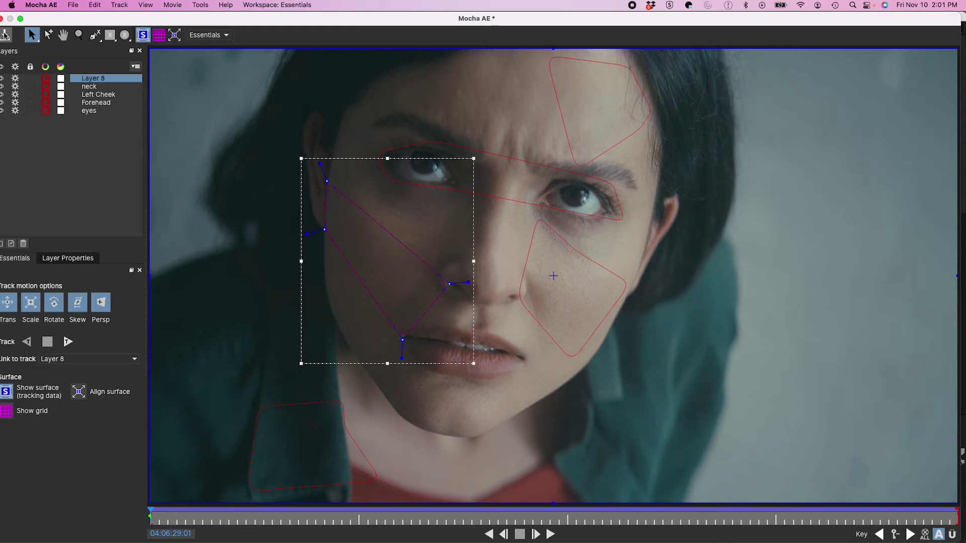
click(5, 34)
drag(51, 16, 56, 17)
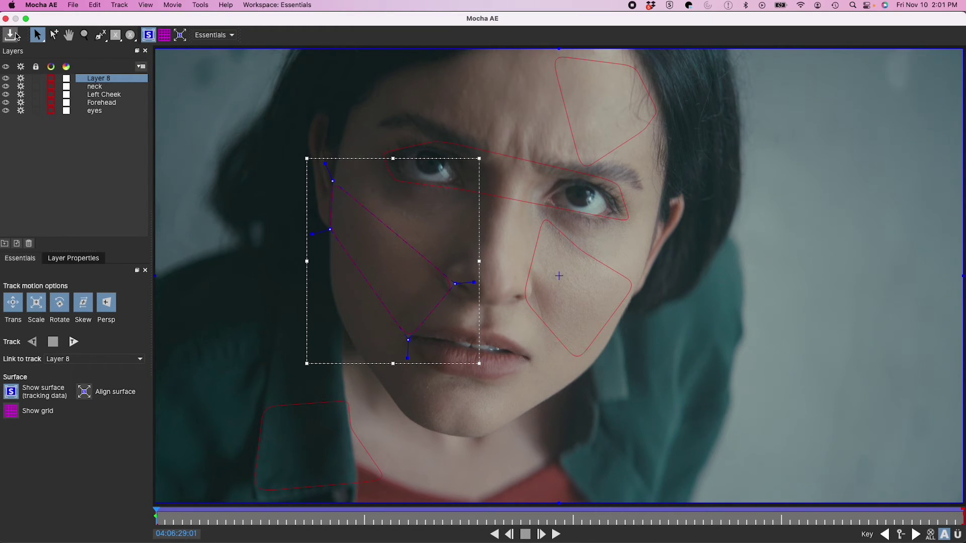
click(5, 19)
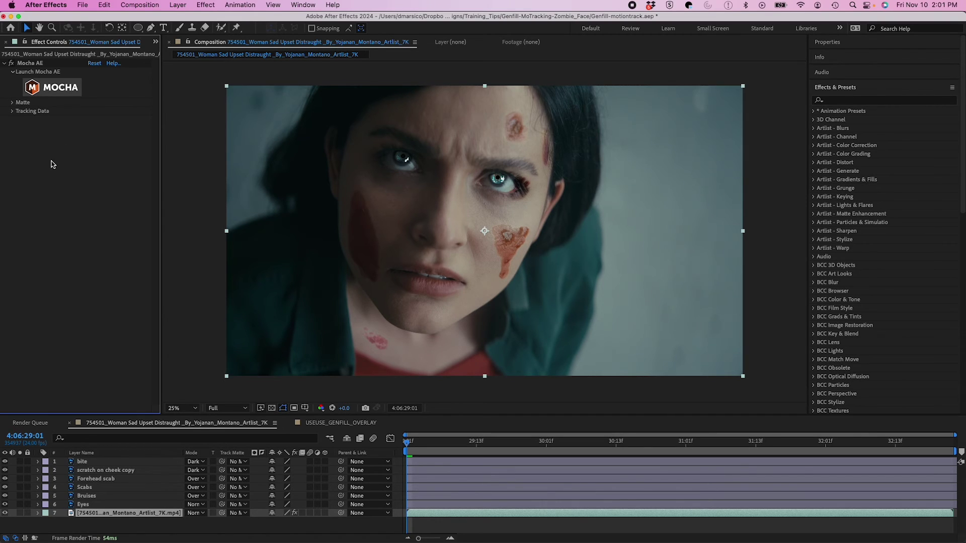
Create track data from the 'eyes' layer and apply it as a corner pin to 6. Eyes.
click(12, 112)
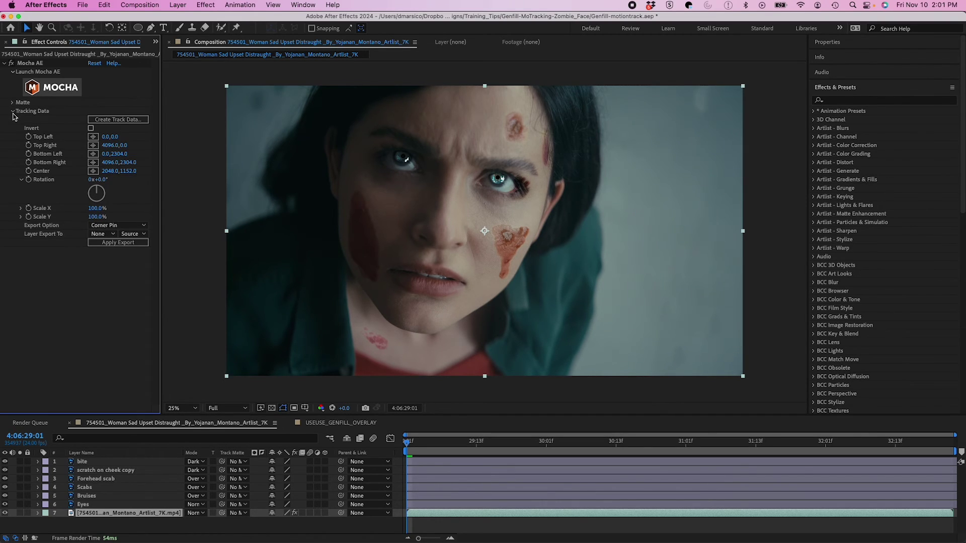
click(105, 120)
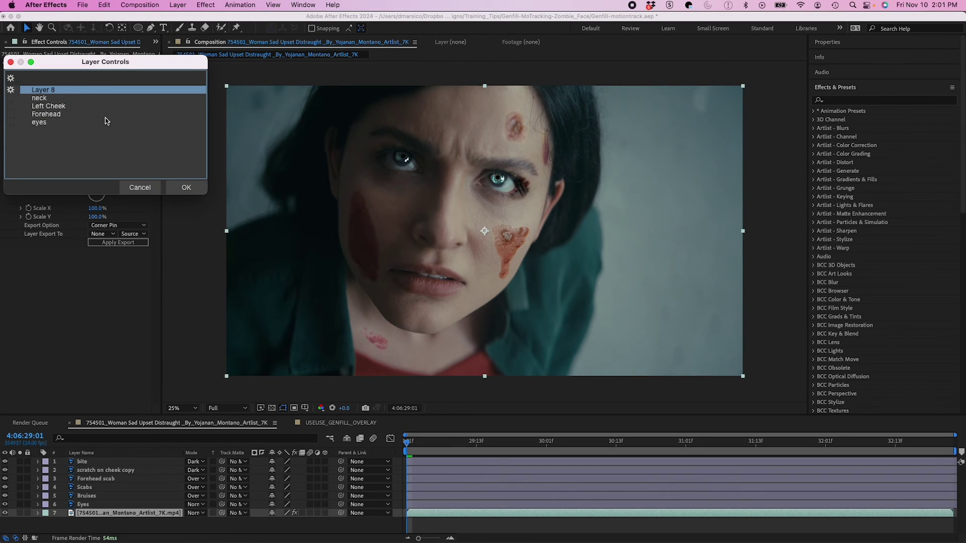
click(34, 123)
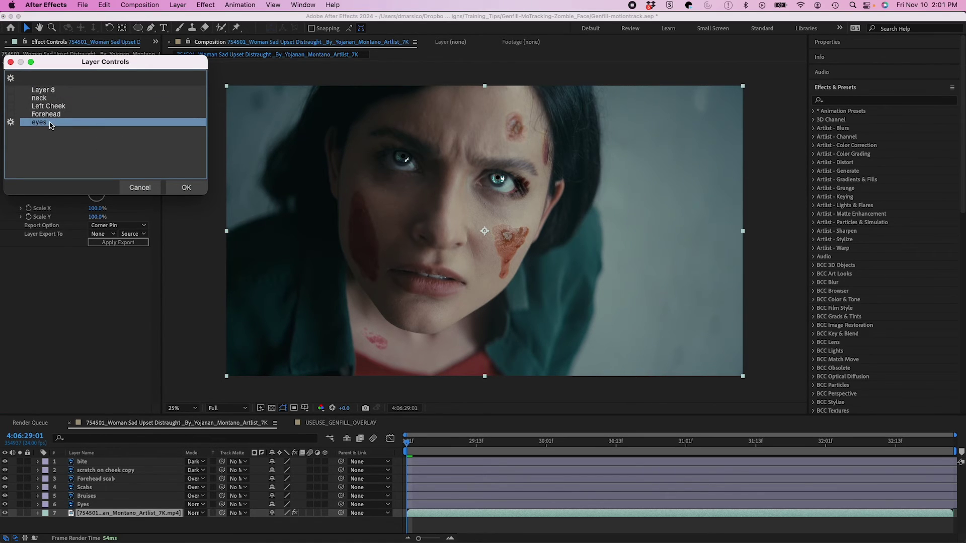
click(186, 187)
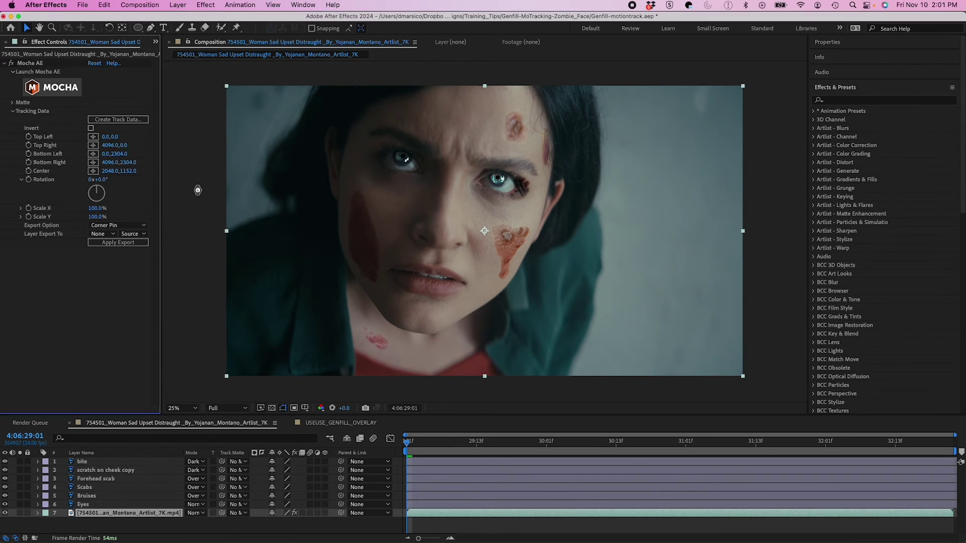
click(98, 234)
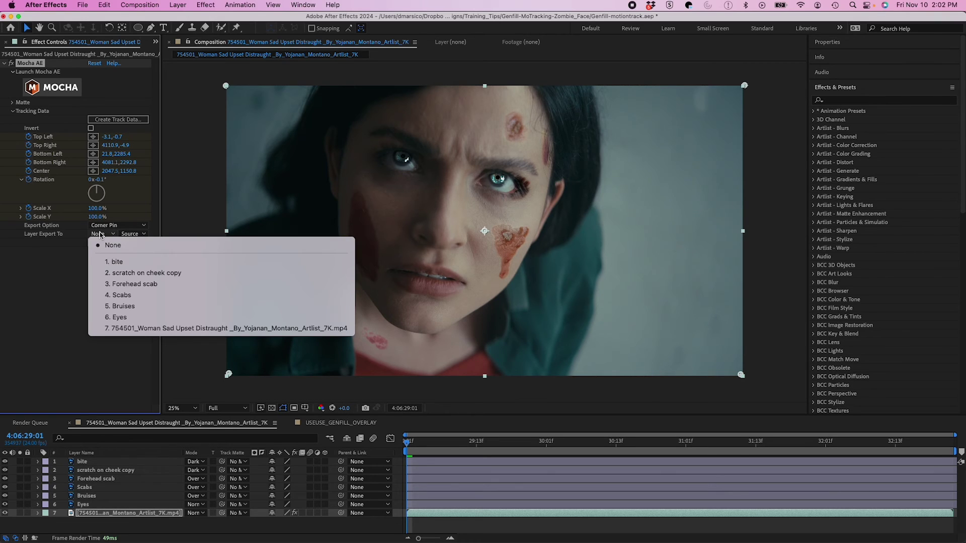
click(120, 317)
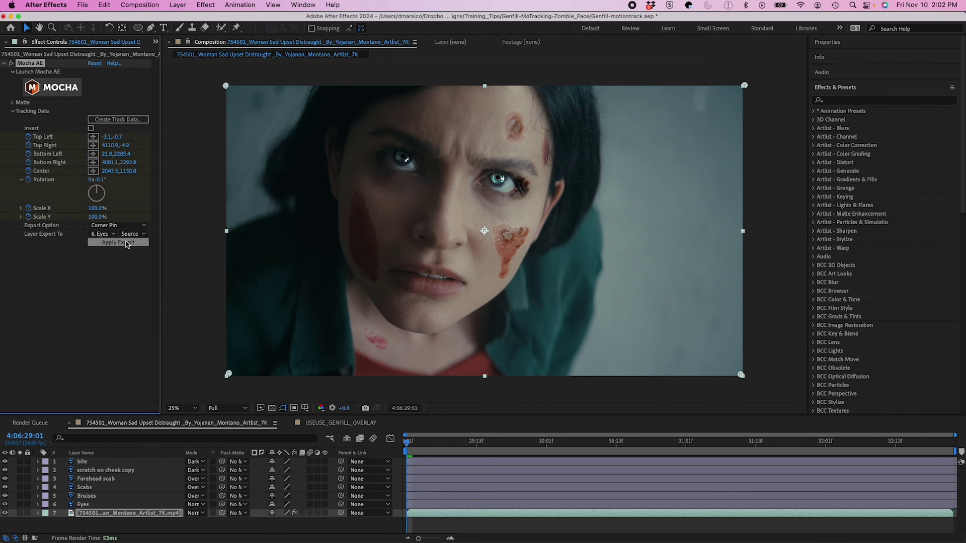
click(127, 243)
Apply the Mocha cheek track as a corner pin to the Left Cheek layer and preview playback.
click(431, 526)
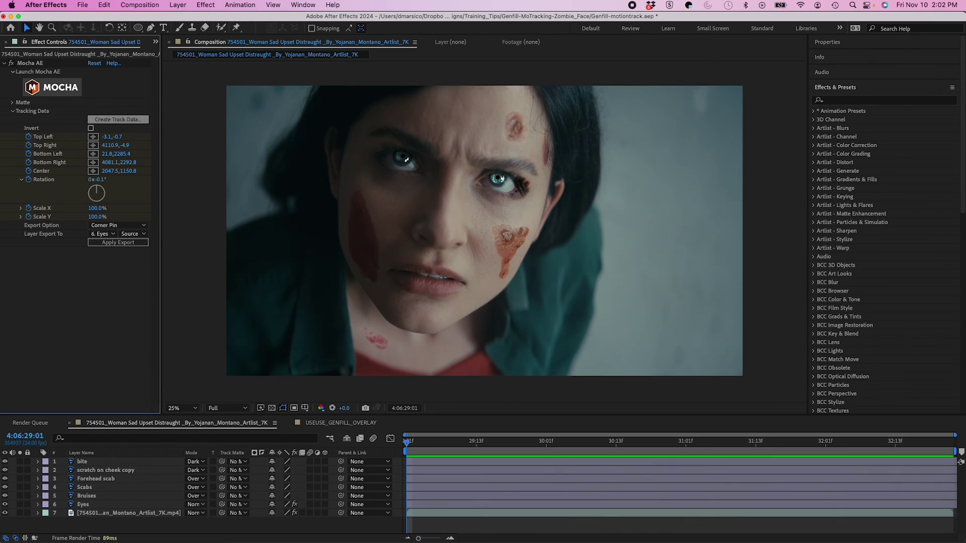
click(103, 234)
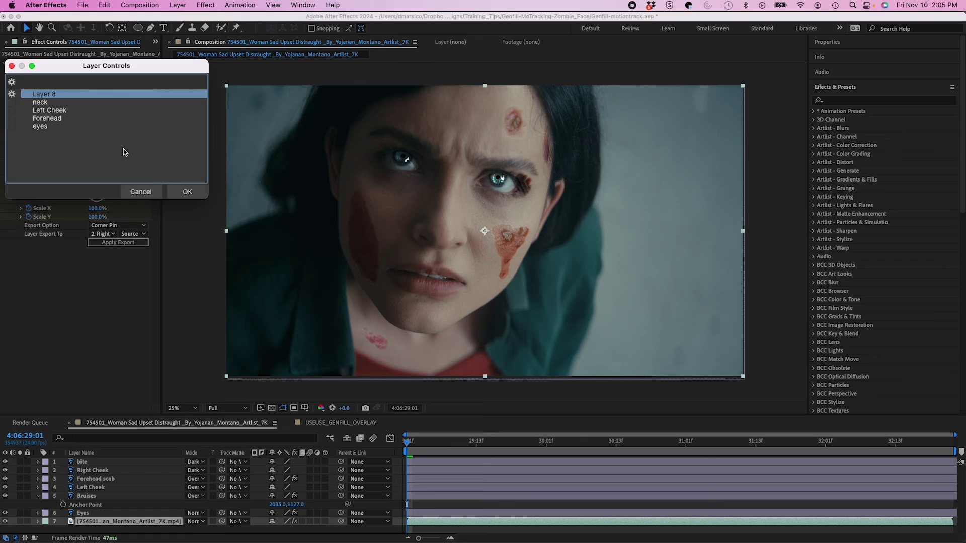
click(188, 190)
click(104, 234)
click(124, 295)
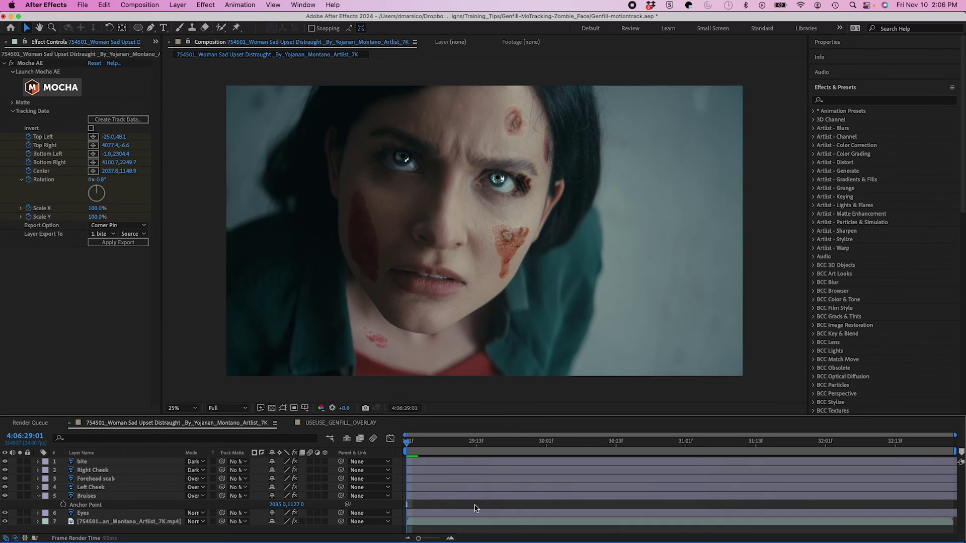
key(space)
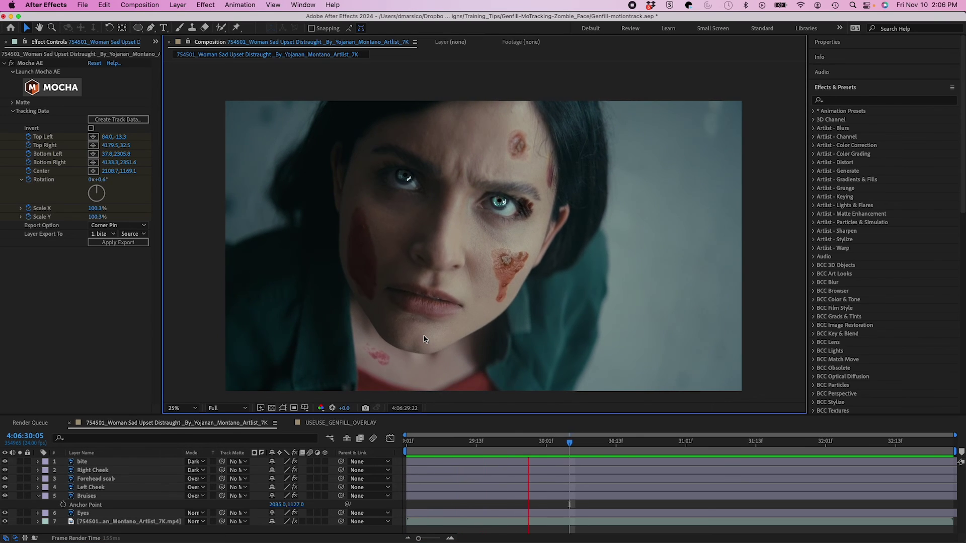
scroll(423, 339, up, 6)
key(h)
drag(537, 326, 486, 170)
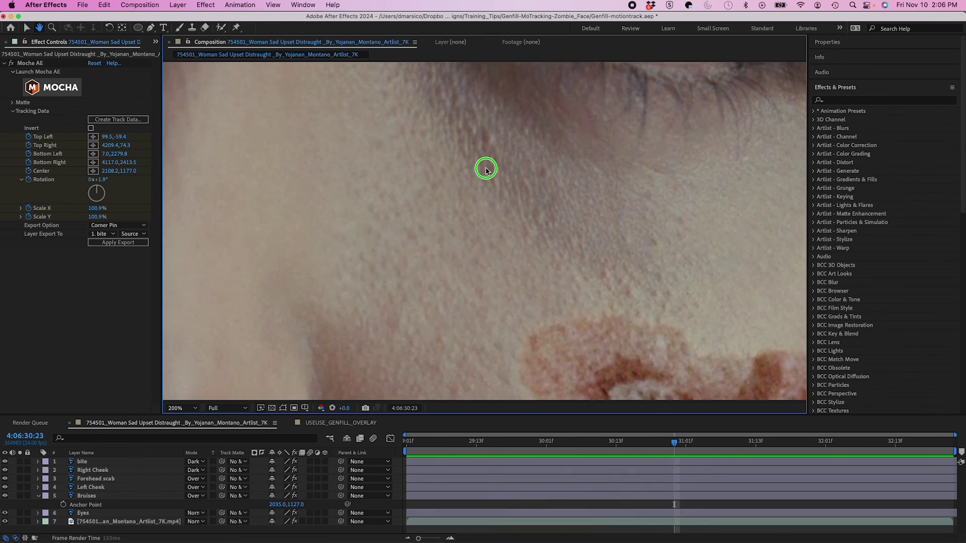
click(486, 170)
key(space)
key(space)
drag(497, 241, 433, 88)
key(space)
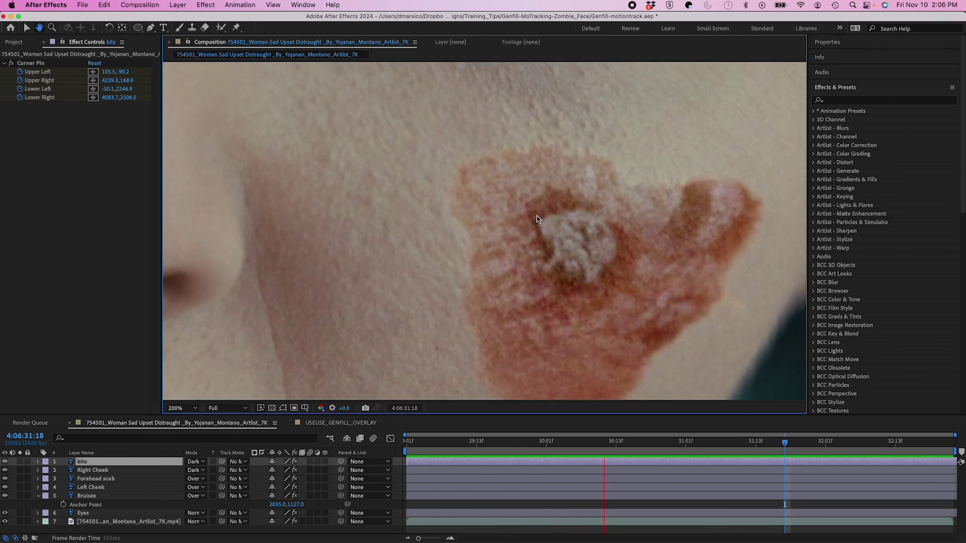
scroll(523, 236, down, 4)
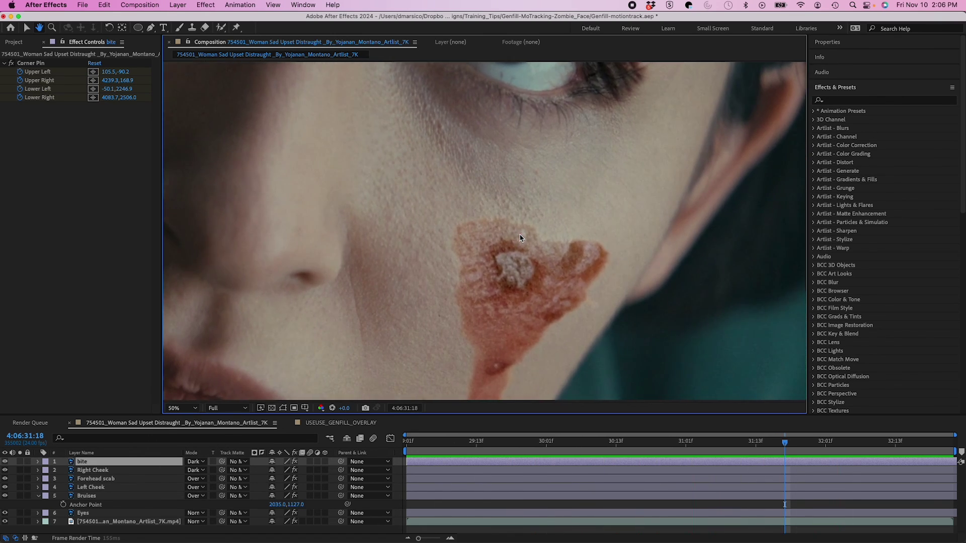
scroll(518, 237, down, 2)
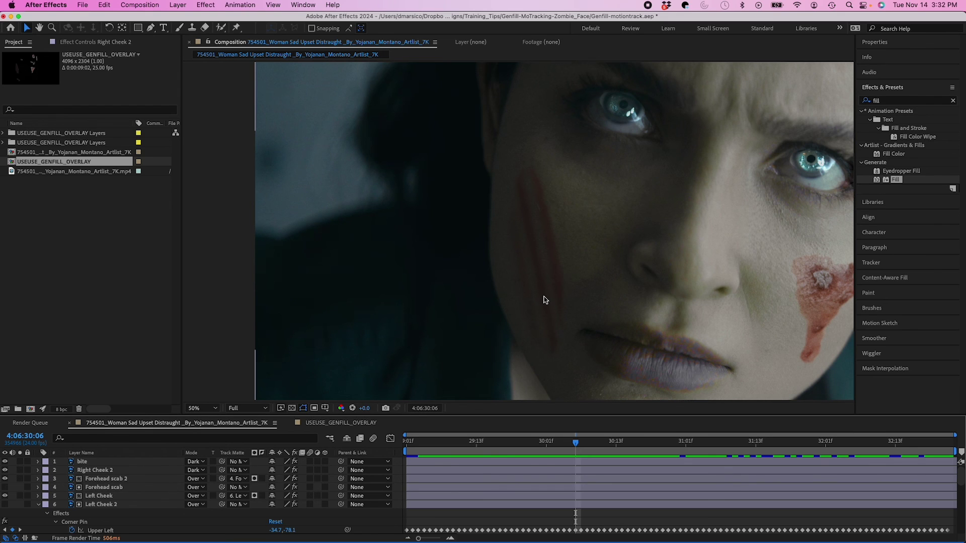
Search Effects & Presets for 'burn fi' and apply CC Burn Film to the Eyes layer.
click(891, 101)
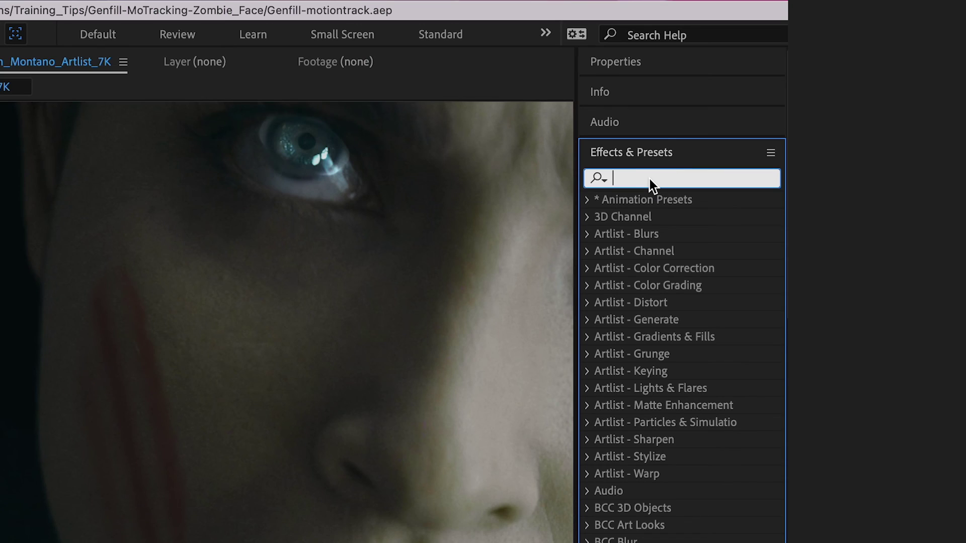
text(burn fi)
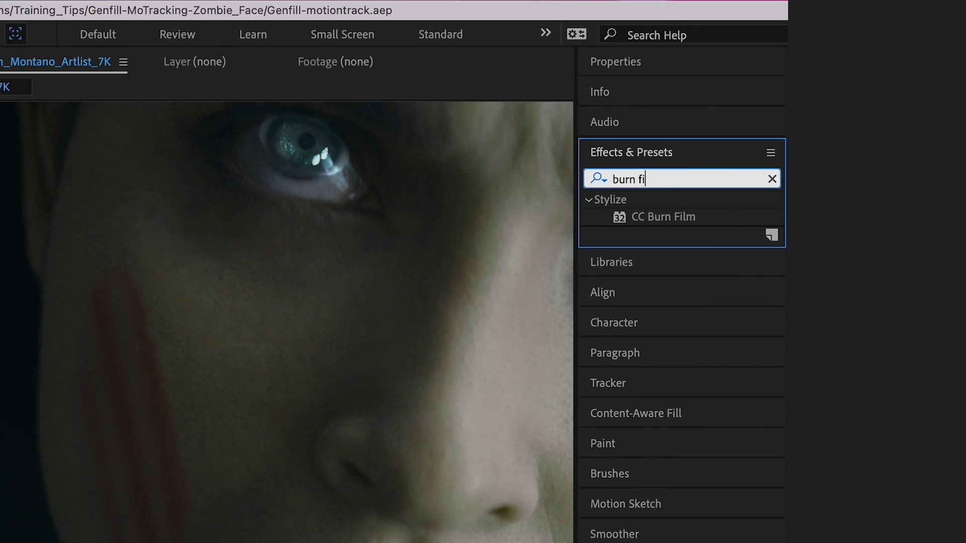
double_click(668, 218)
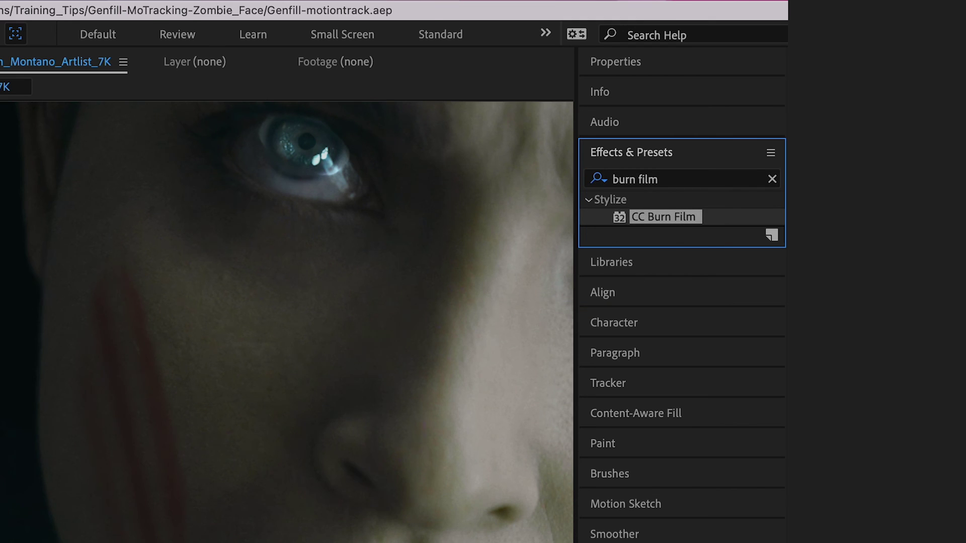